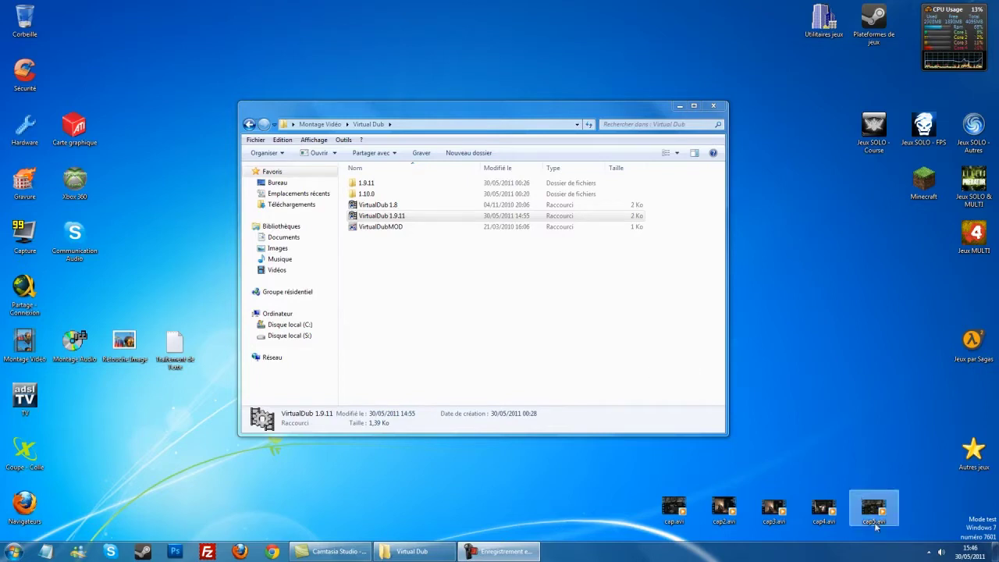
Step: Launch VirtualDub 1.9.11 and switch it to AVI capture mode
click(929, 551)
click(846, 407)
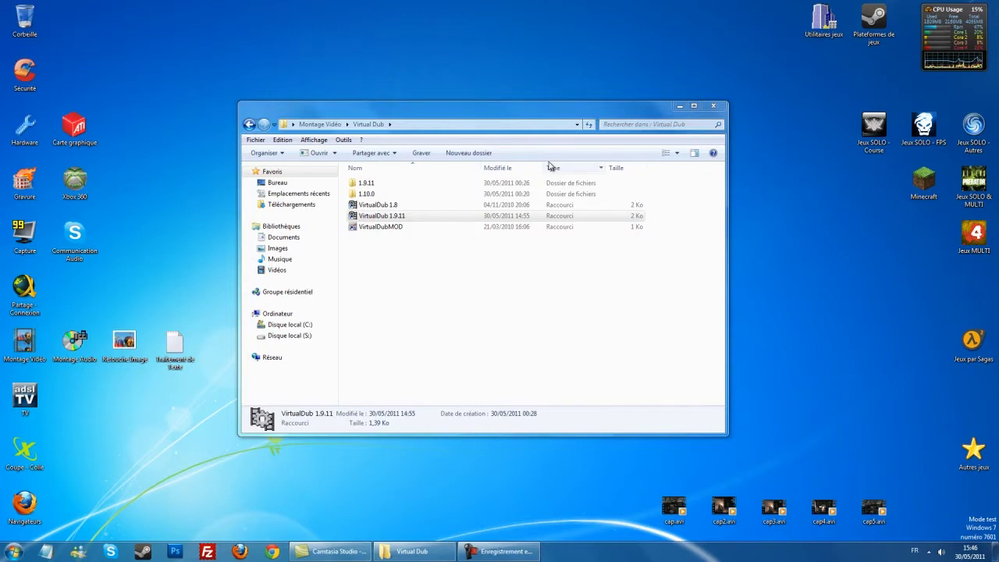
double_click(435, 222)
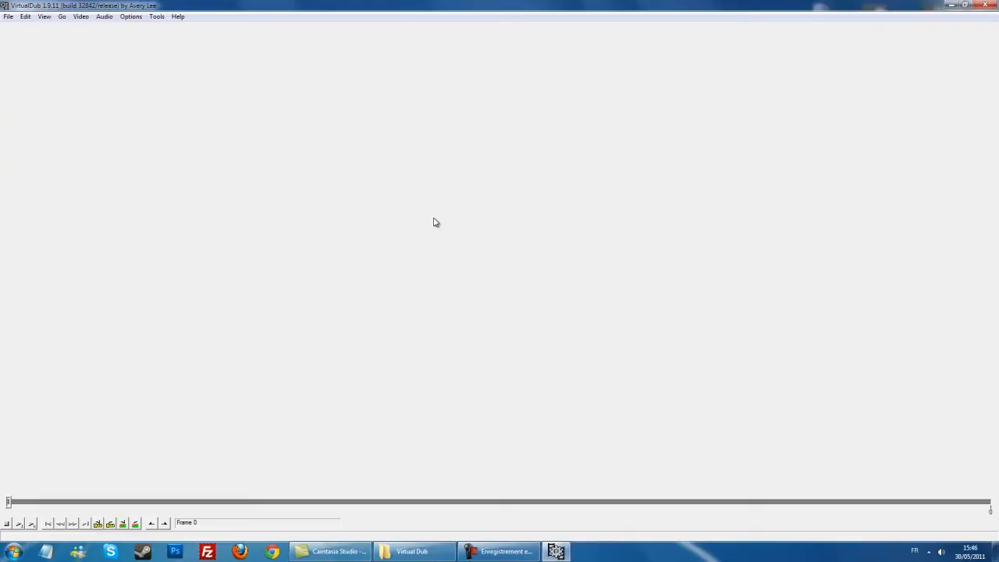
click(8, 17)
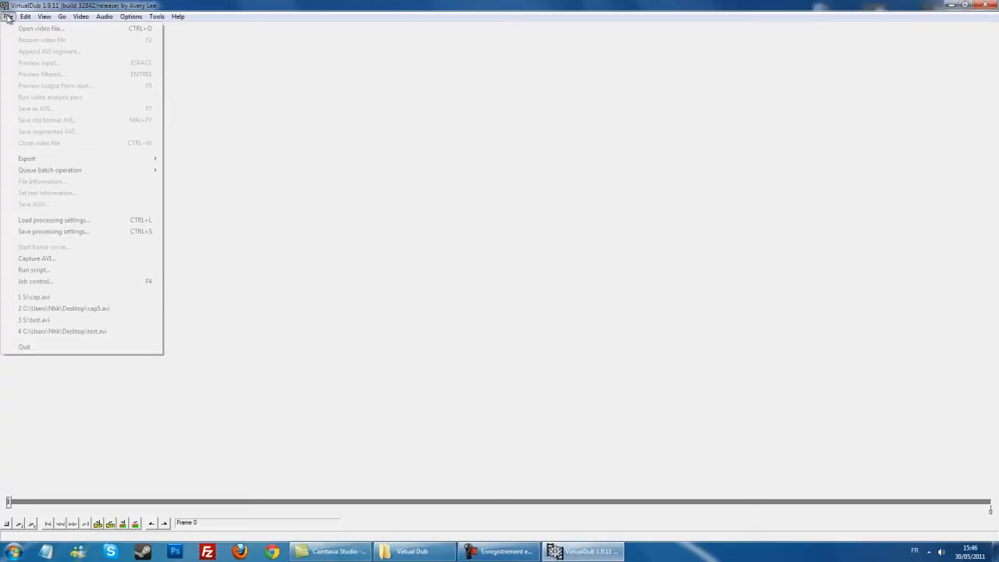
click(44, 259)
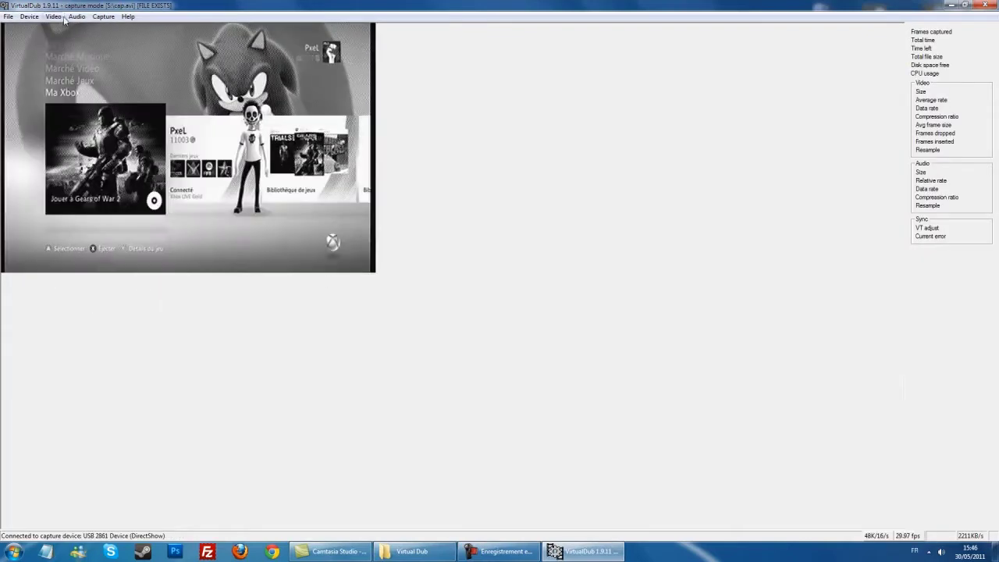
Step: Review the capture device and video source choices, and confirm the capture pin format with YUY2 and a 720 x 480 output size
click(29, 16)
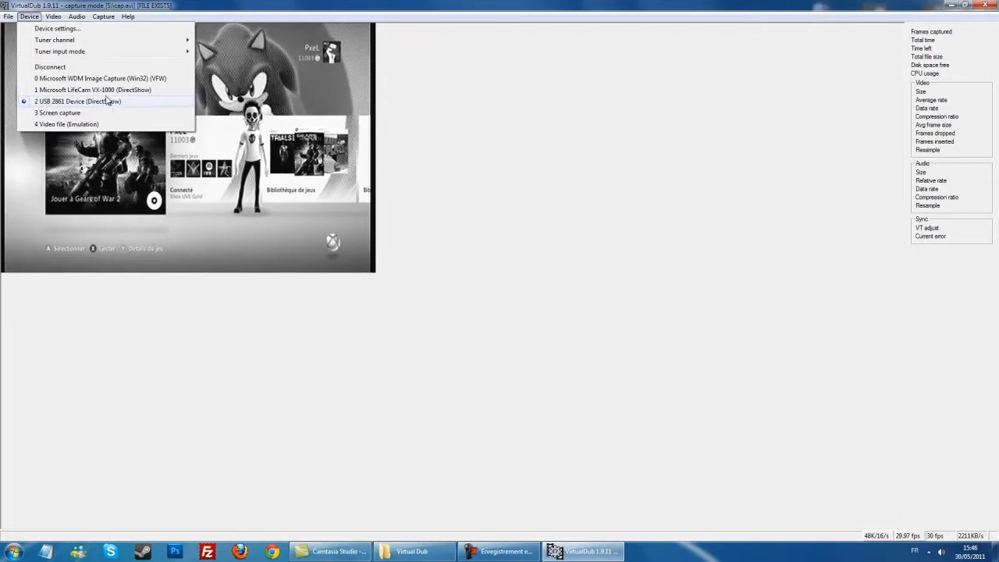
mouse_move(78, 17)
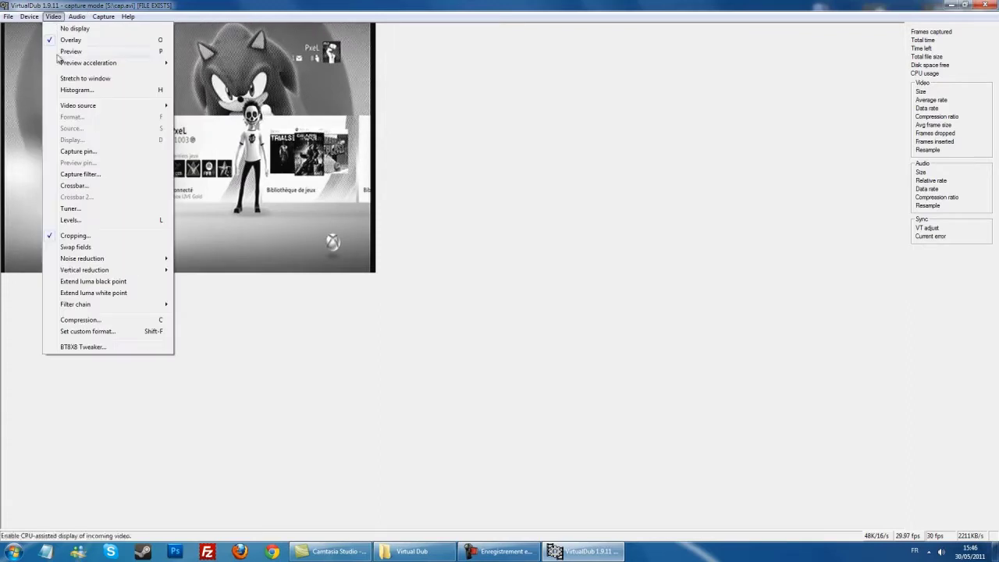
mouse_move(129, 107)
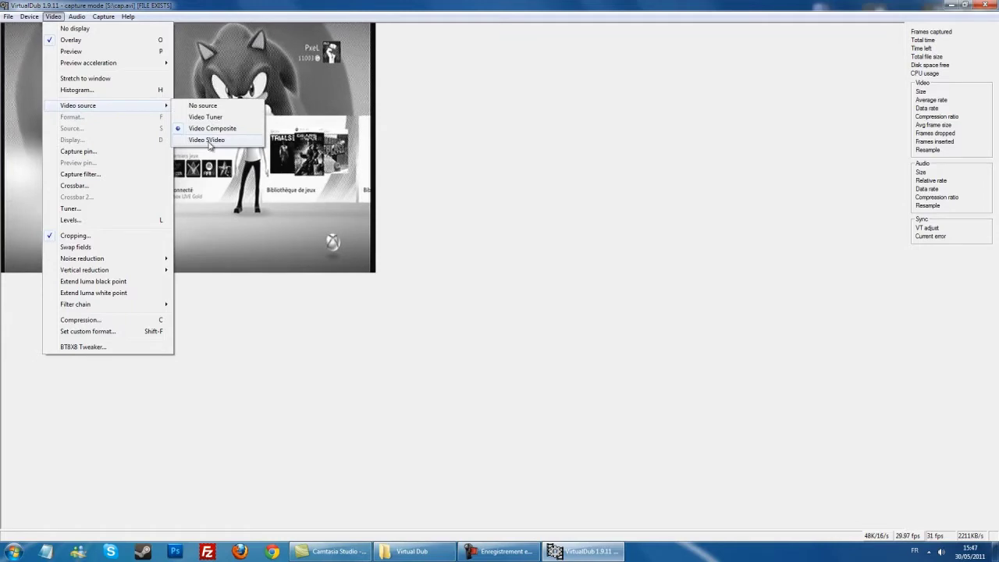
click(144, 152)
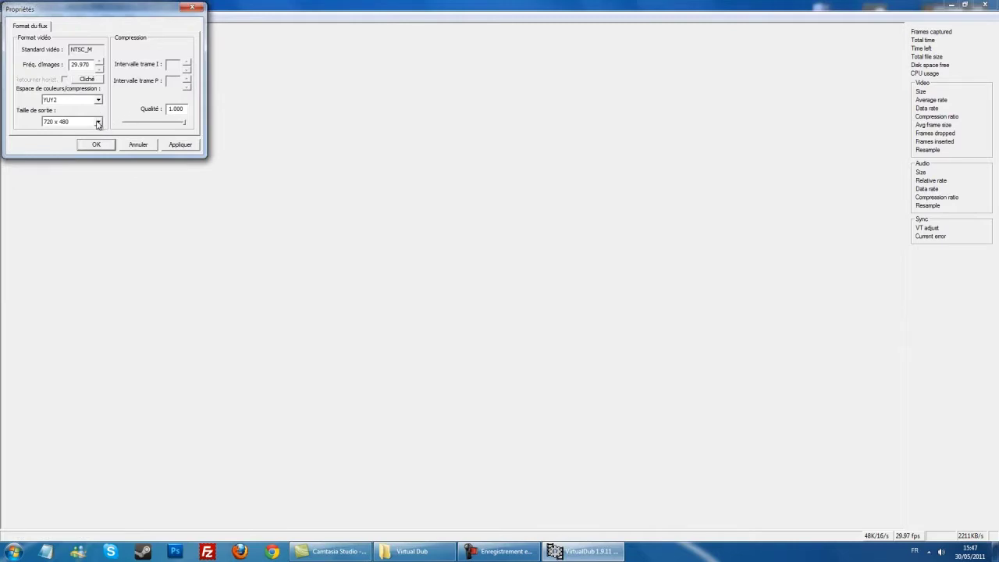
click(95, 147)
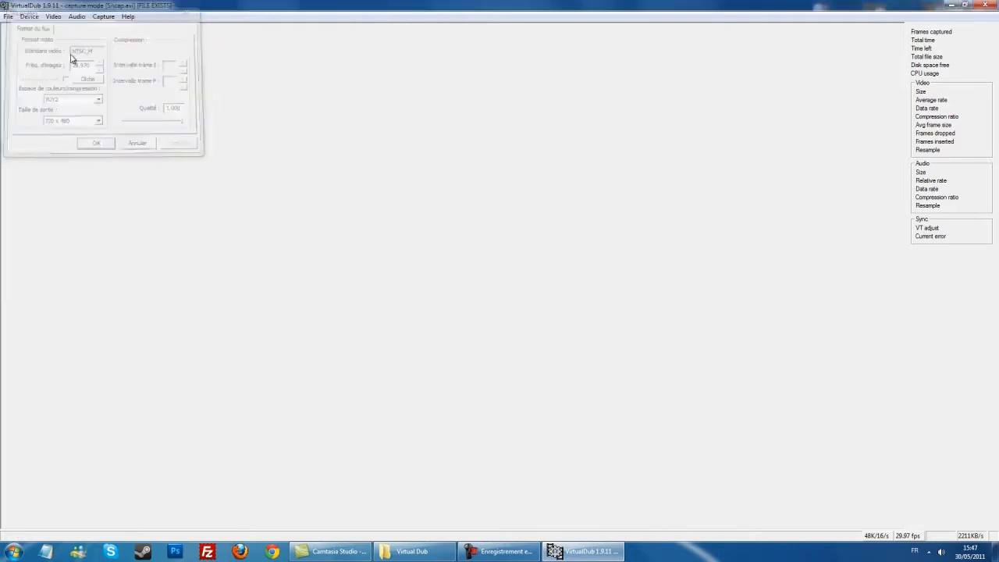
Step: Set the capture filter's video decoder standard to NTSC_433 and apply it
click(53, 16)
click(74, 174)
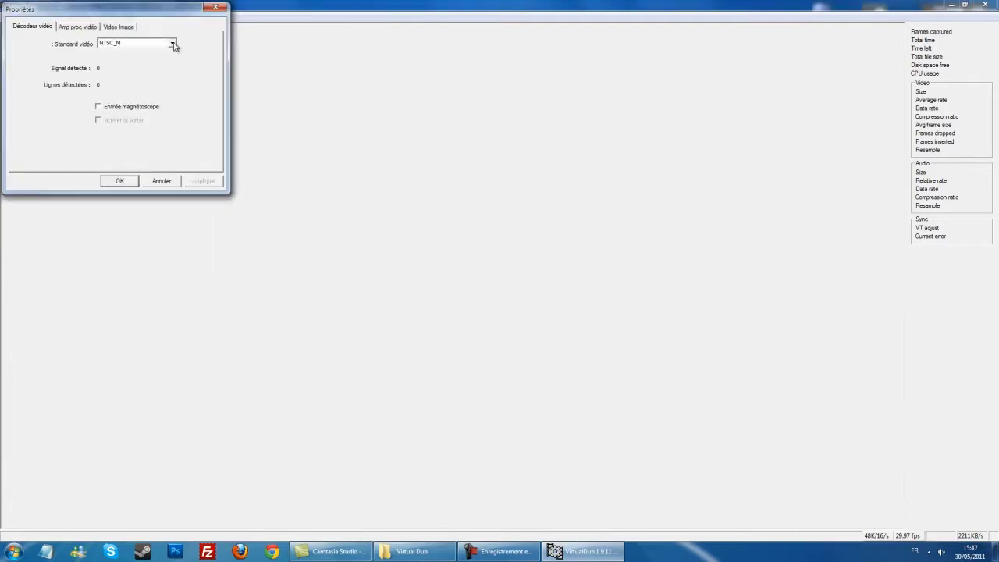
click(172, 44)
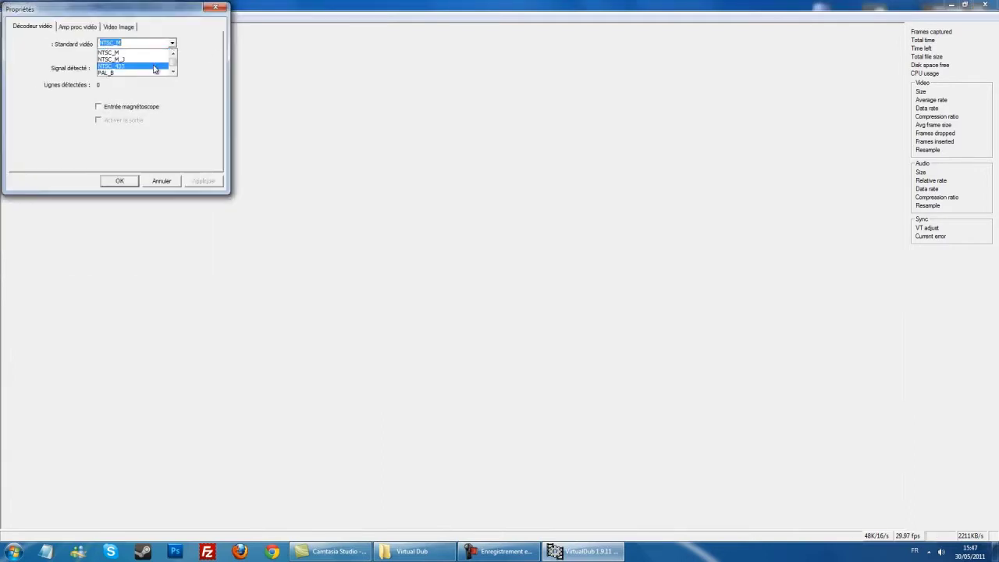
click(156, 66)
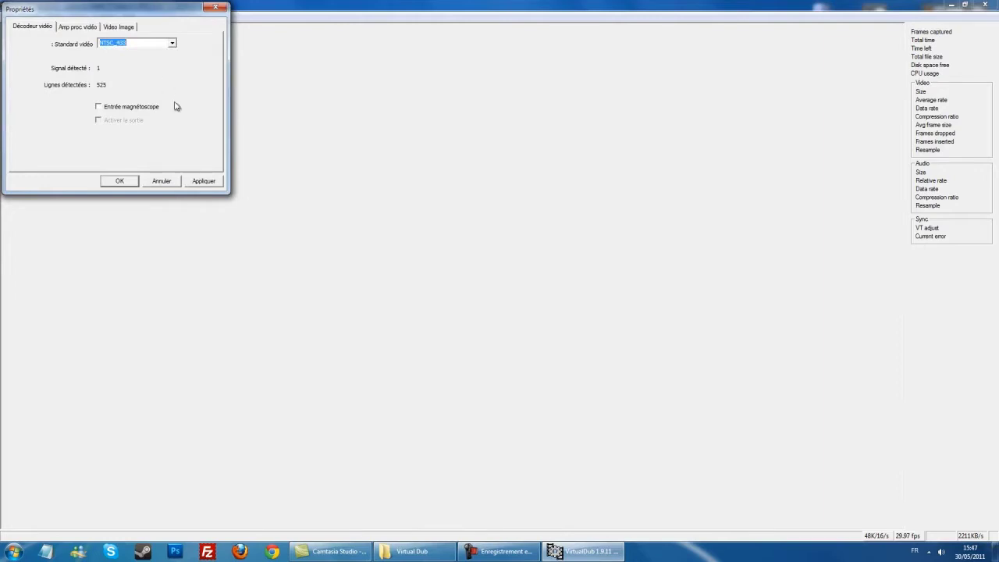
click(206, 181)
click(120, 181)
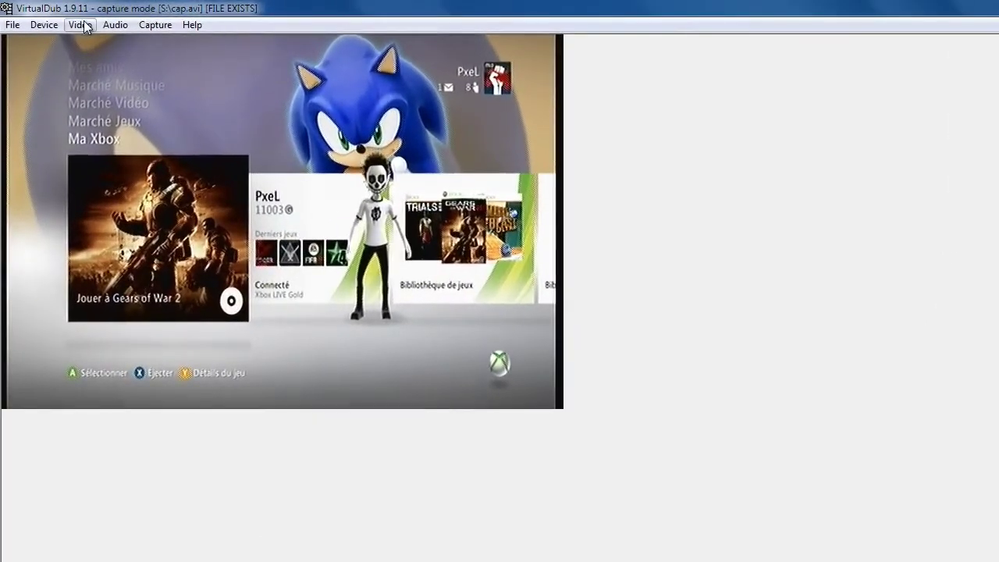
Step: Examine the brightness, contrast, hue, saturation and sharpness settings in the video levels, and close them
click(53, 16)
click(105, 330)
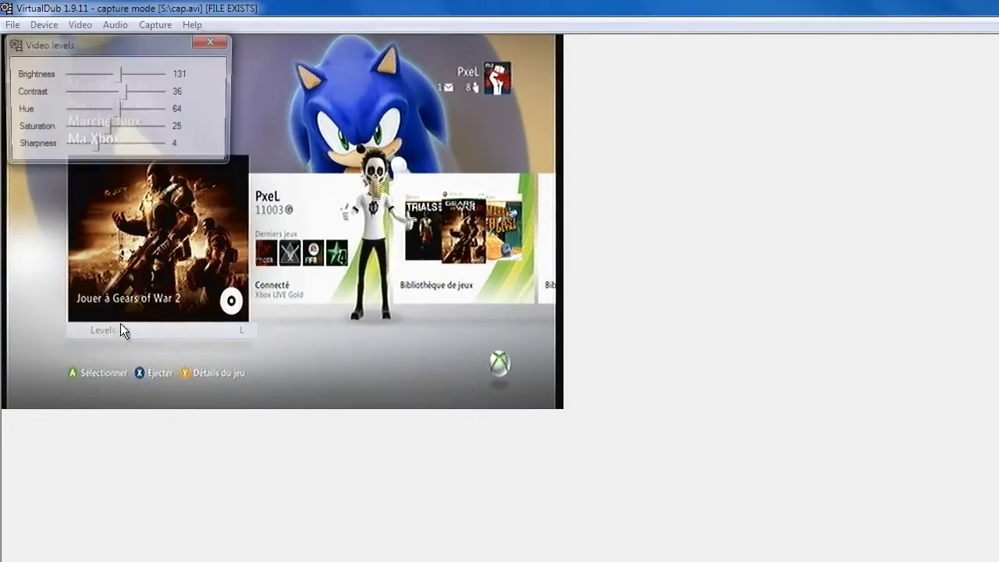
drag(99, 49, 667, 384)
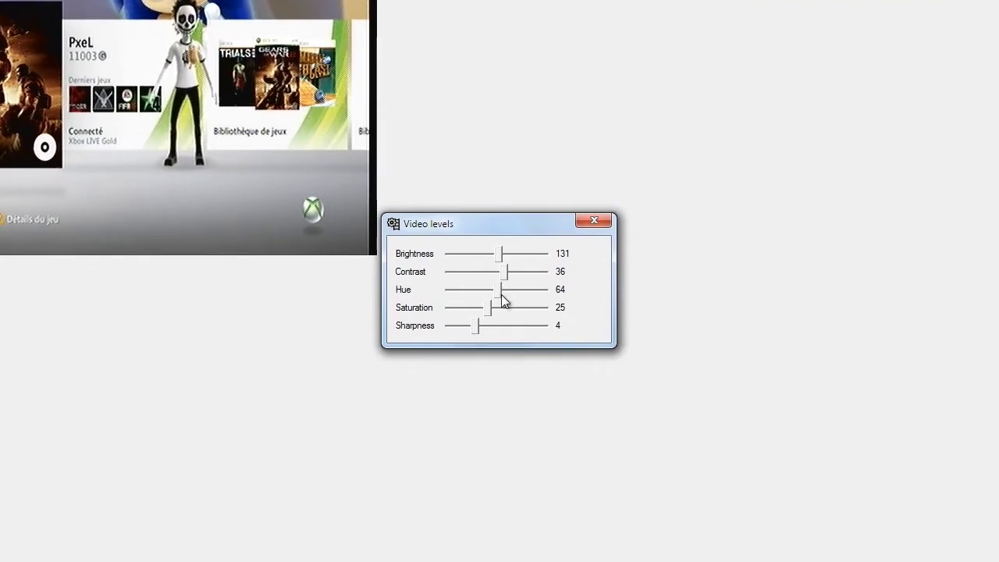
mouse_move(501, 294)
mouse_down()
mouse_move(446, 302)
mouse_move(547, 292)
mouse_move(498, 286)
mouse_up()
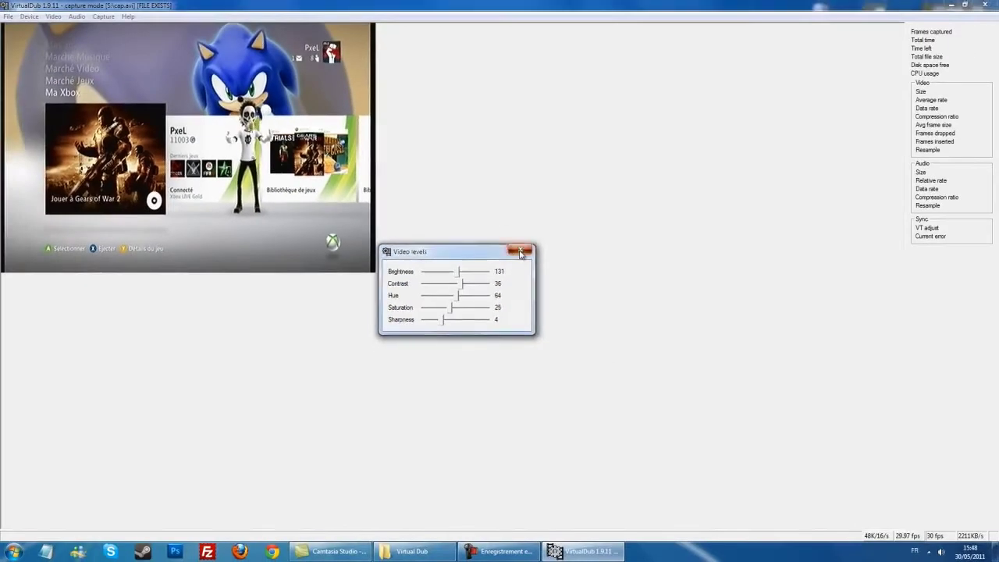
click(520, 252)
Step: Adjust the left edge of the capture clipping region and confirm the cropping with an X1 offset of 8
click(53, 16)
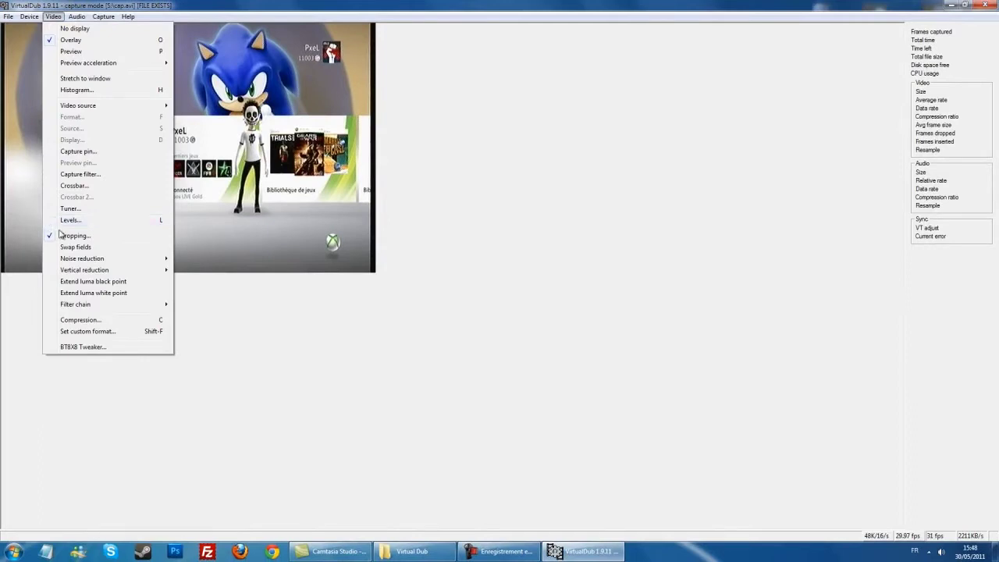
click(70, 235)
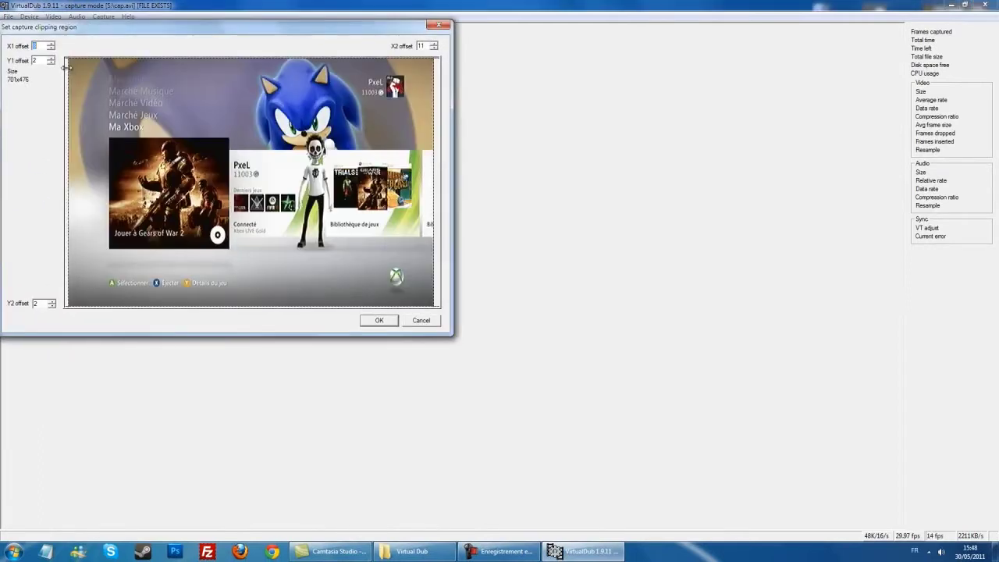
drag(67, 68, 70, 95)
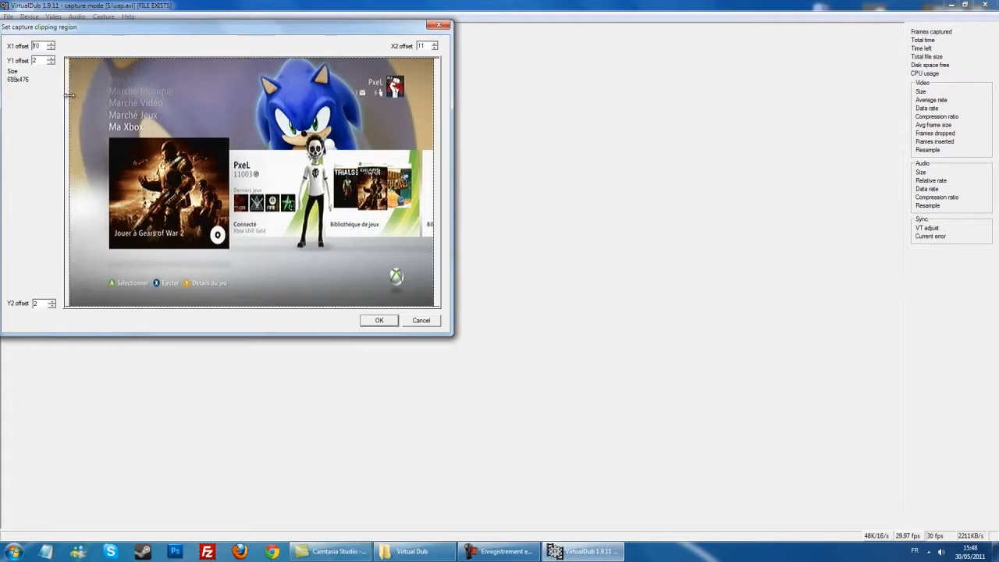
click(50, 48)
click(50, 48)
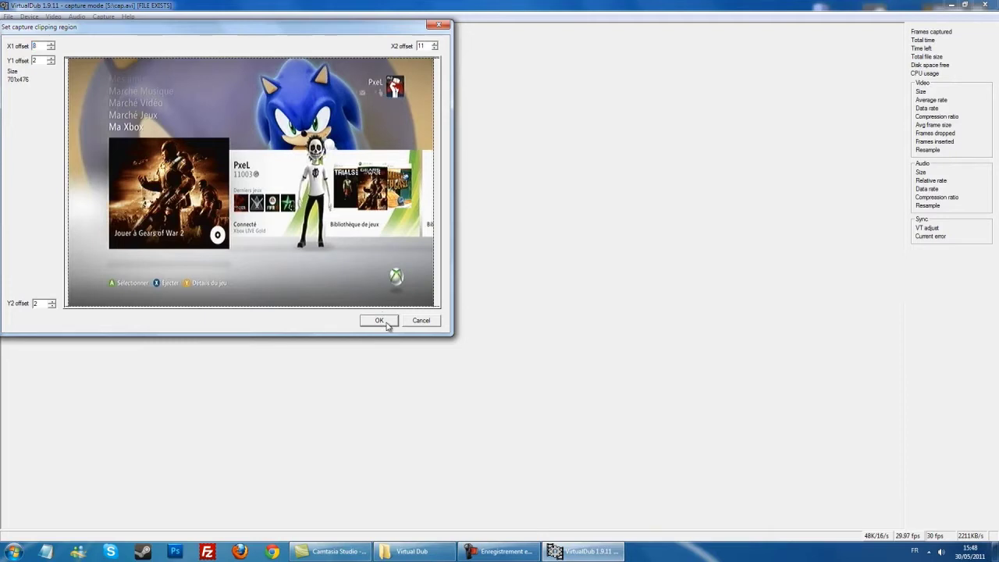
key(Return)
Step: Examine the capture timing options for frame dropping, resync mode and audio latency, and accept them
click(53, 17)
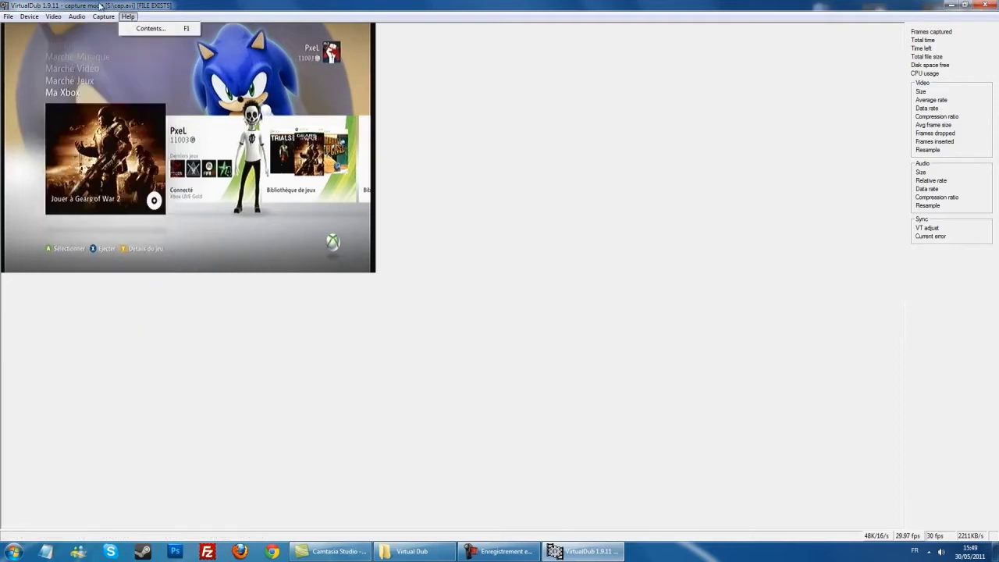
mouse_move(71, 25)
mouse_move(103, 17)
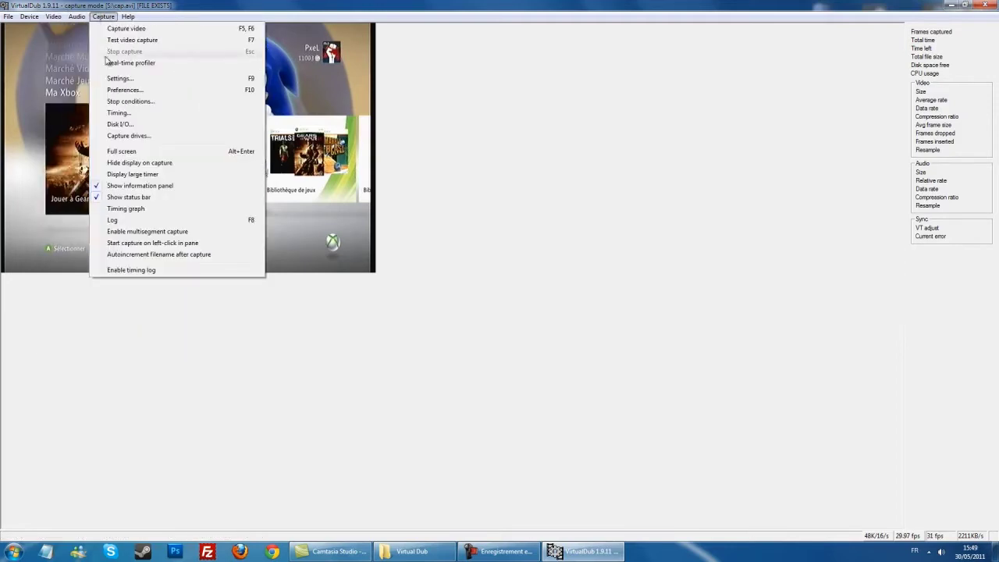
click(123, 114)
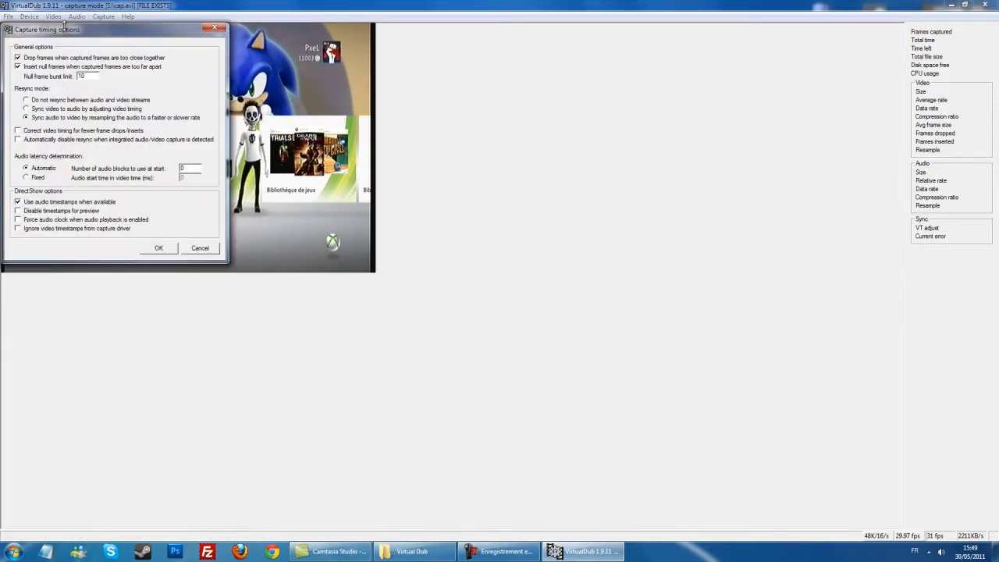
drag(68, 24, 475, 228)
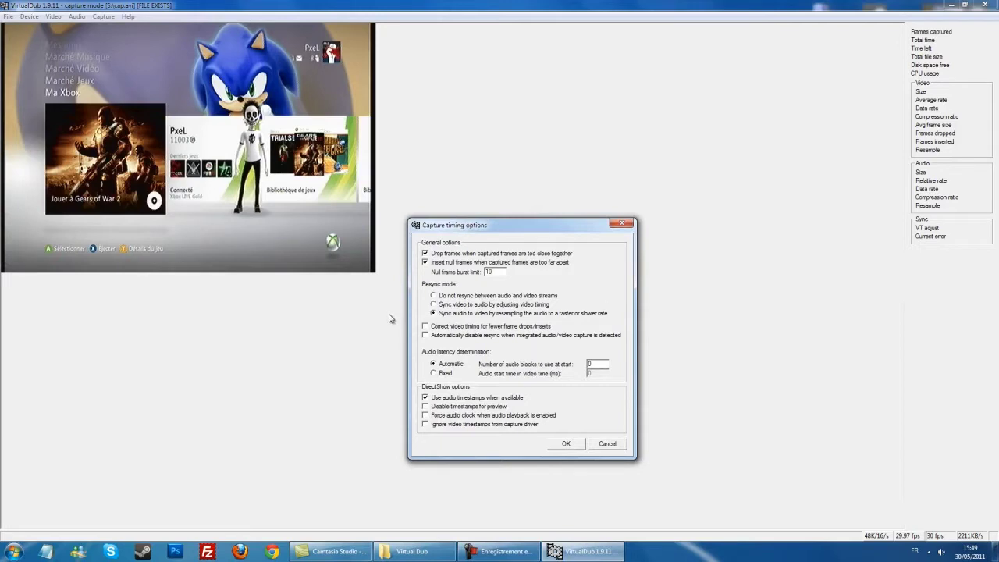
click(570, 442)
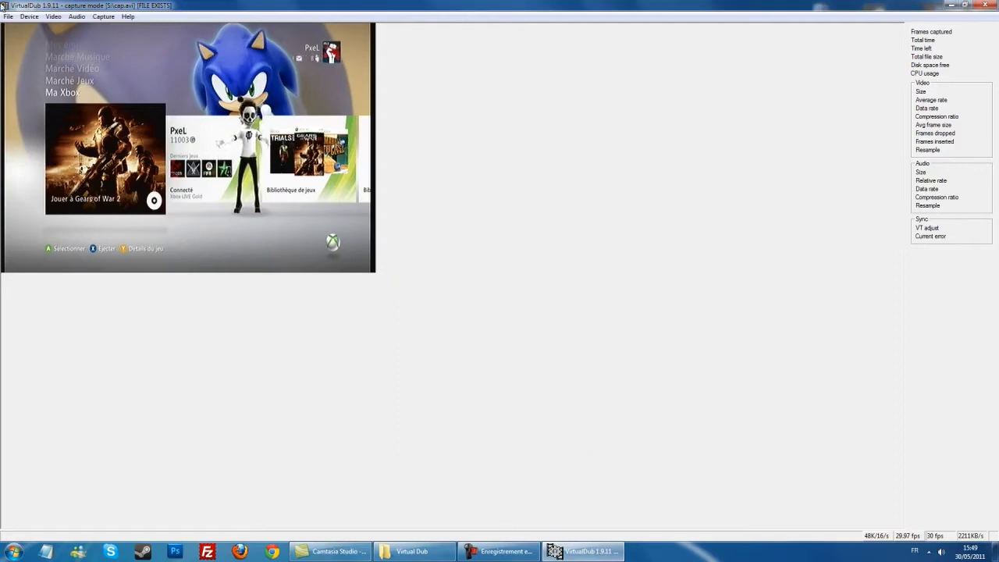
Step: Set the capture file to ergrg.avi on drive S:, replacing the existing file
click(76, 17)
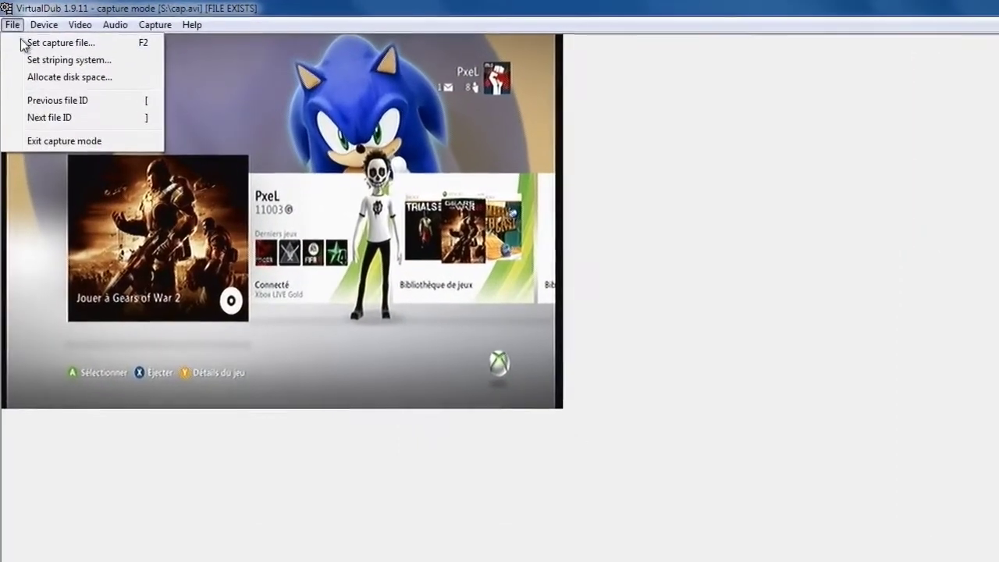
click(14, 27)
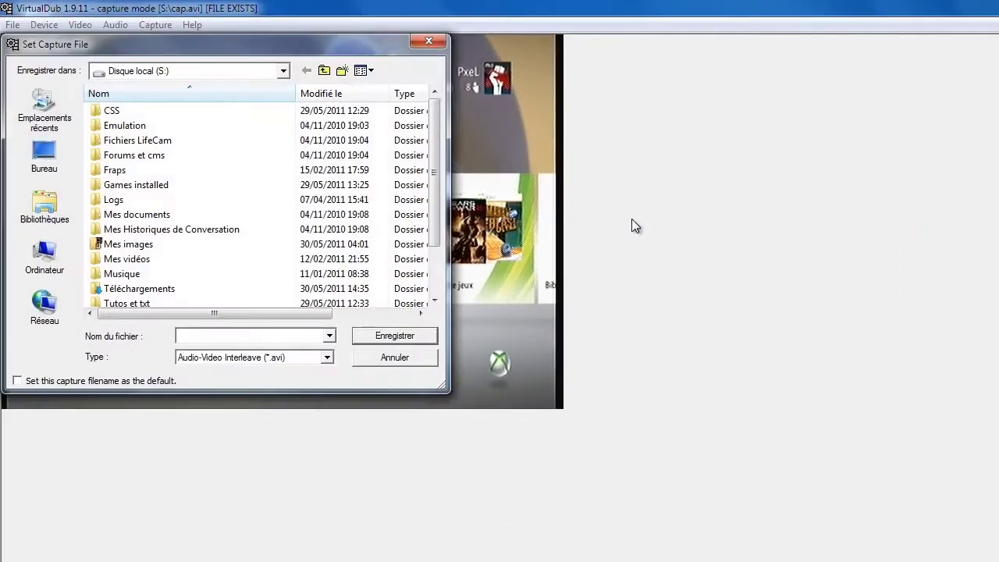
drag(433, 115, 434, 200)
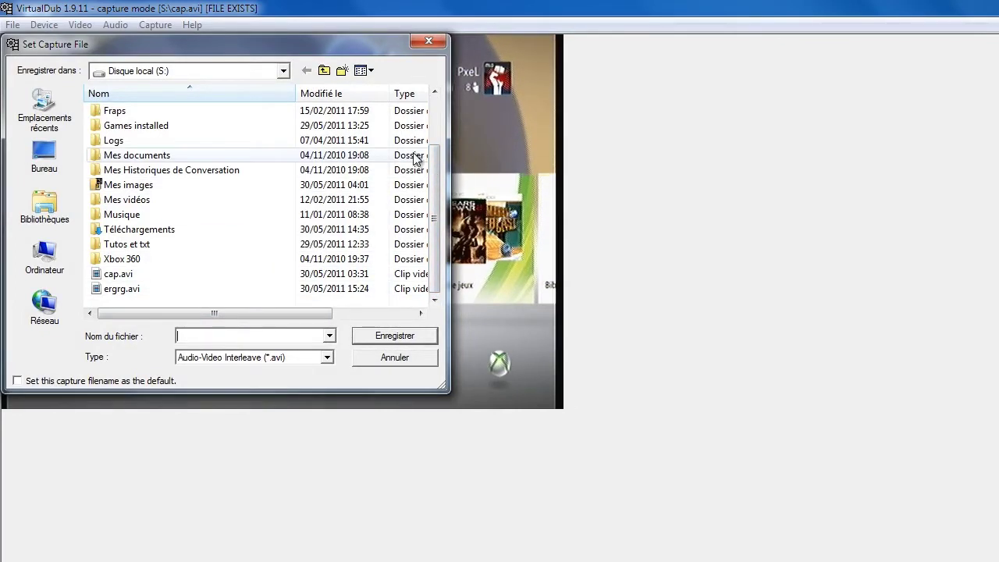
click(134, 288)
key(Up)
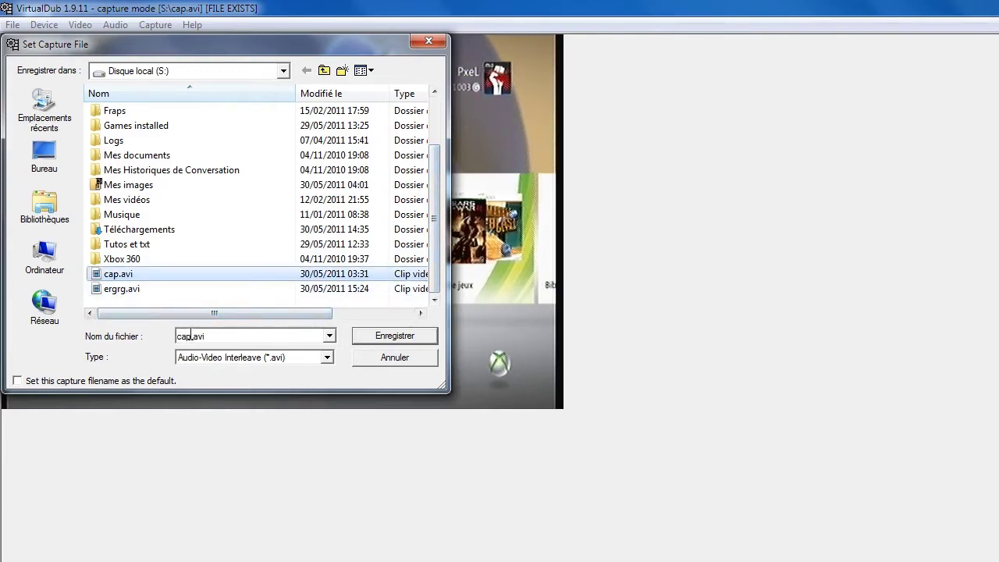
click(125, 288)
click(374, 340)
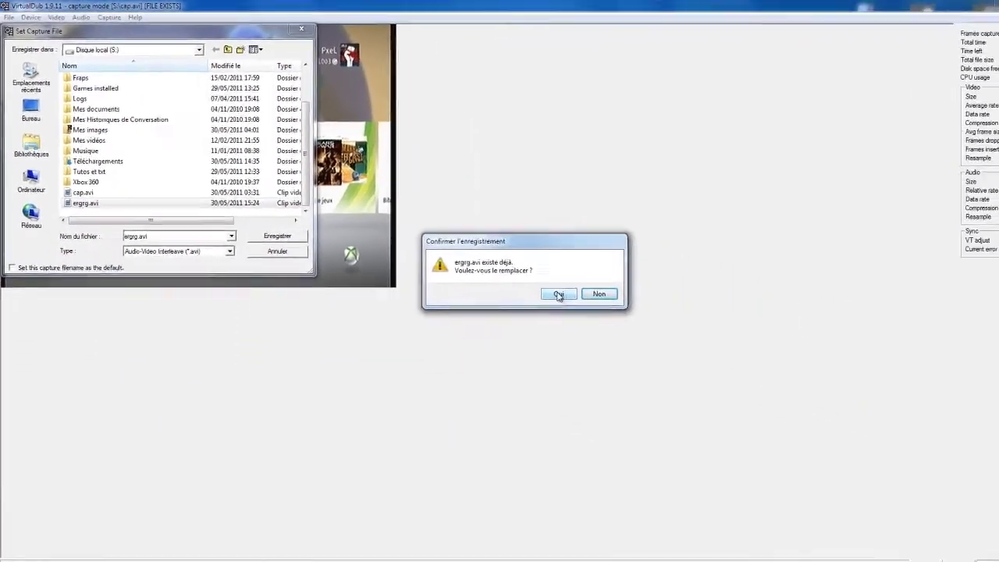
click(790, 413)
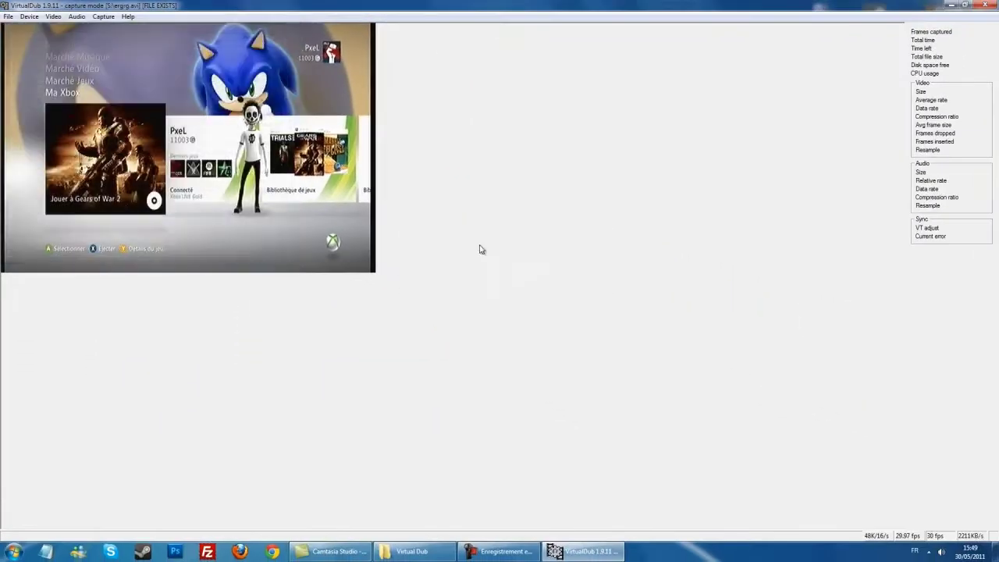
Step: Record a video capture lasting about 6 seconds and stop it
click(103, 17)
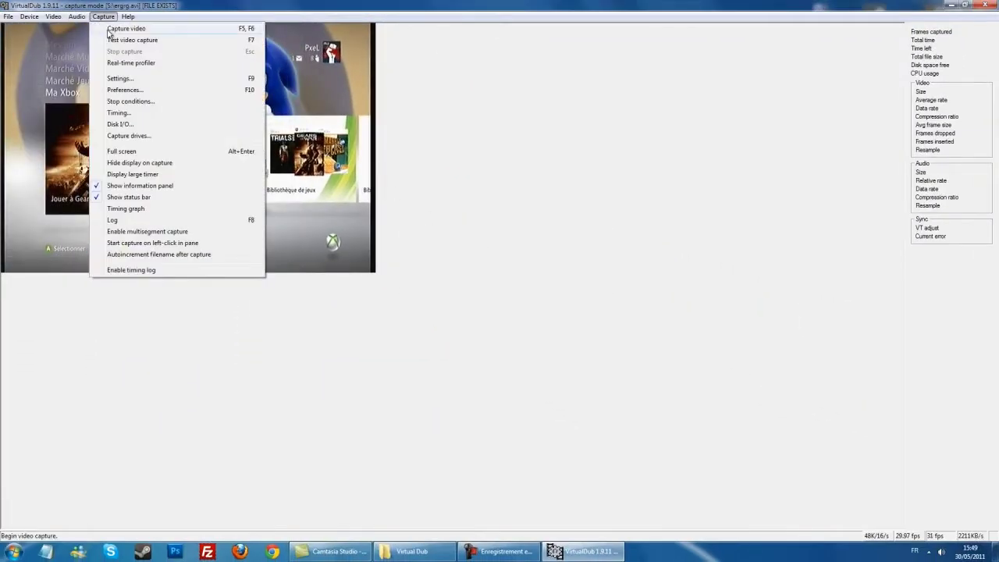
click(109, 29)
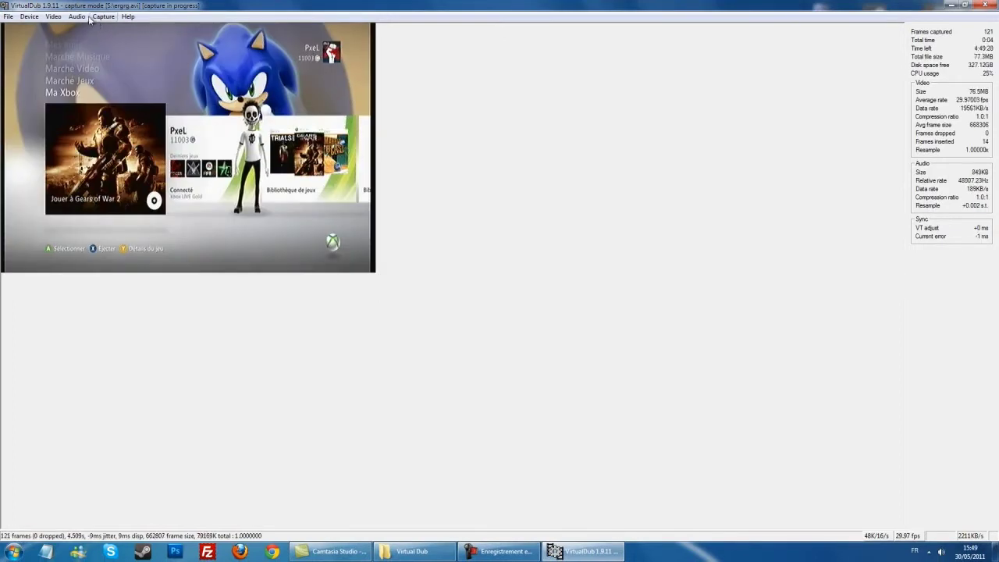
click(103, 16)
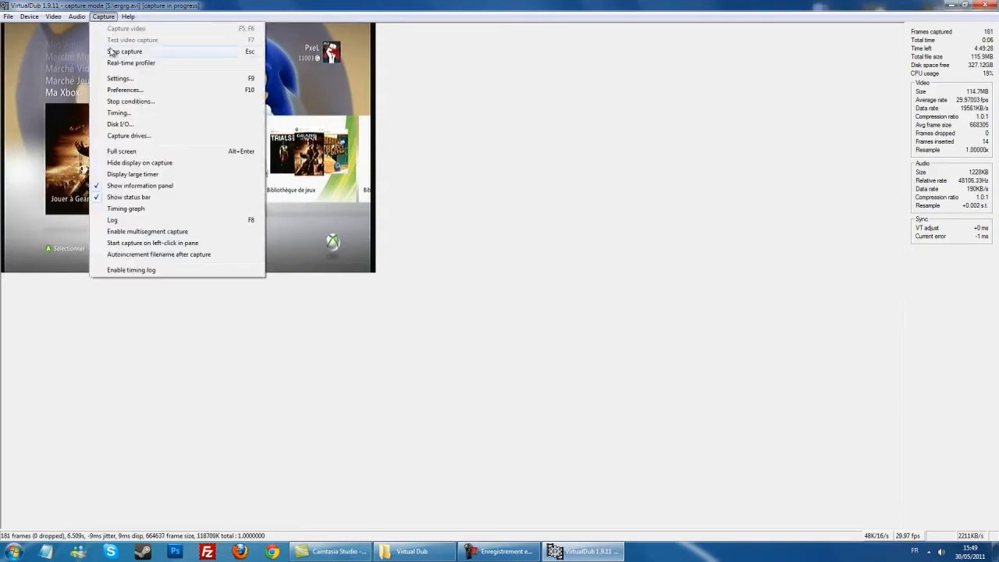
click(113, 50)
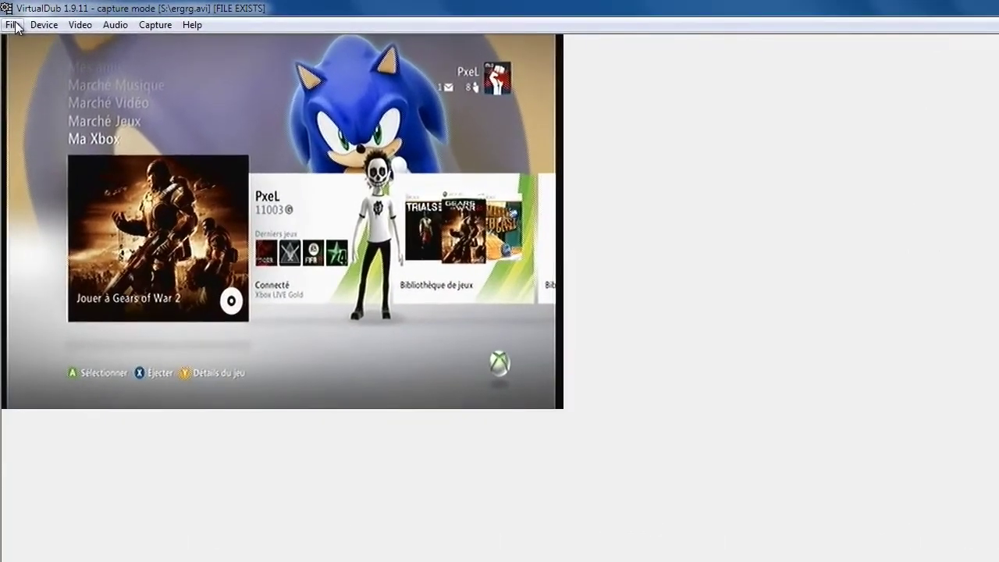
Step: Leave capture mode and open the video file cap.avi from drive S: for editing
click(8, 17)
click(33, 140)
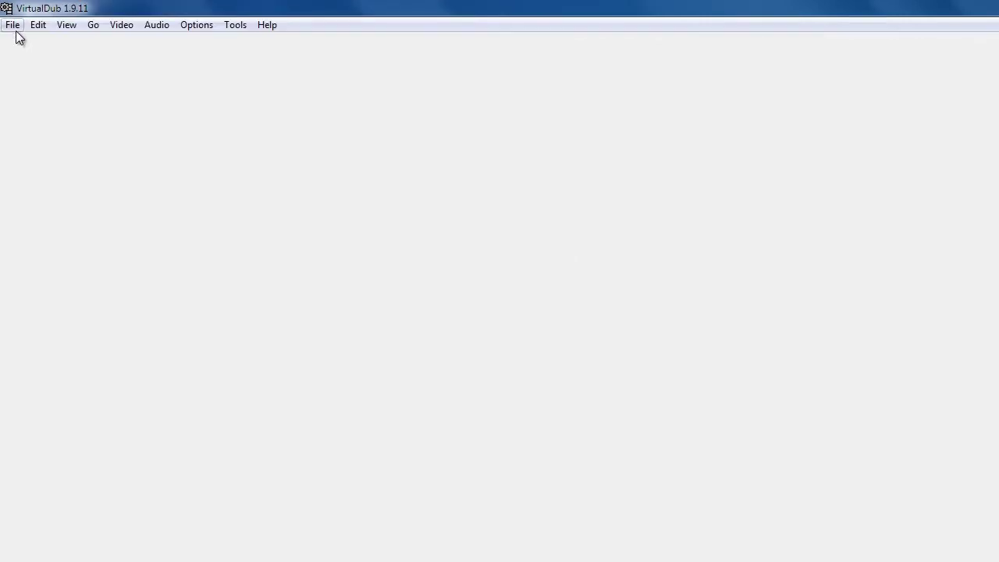
click(12, 26)
click(26, 50)
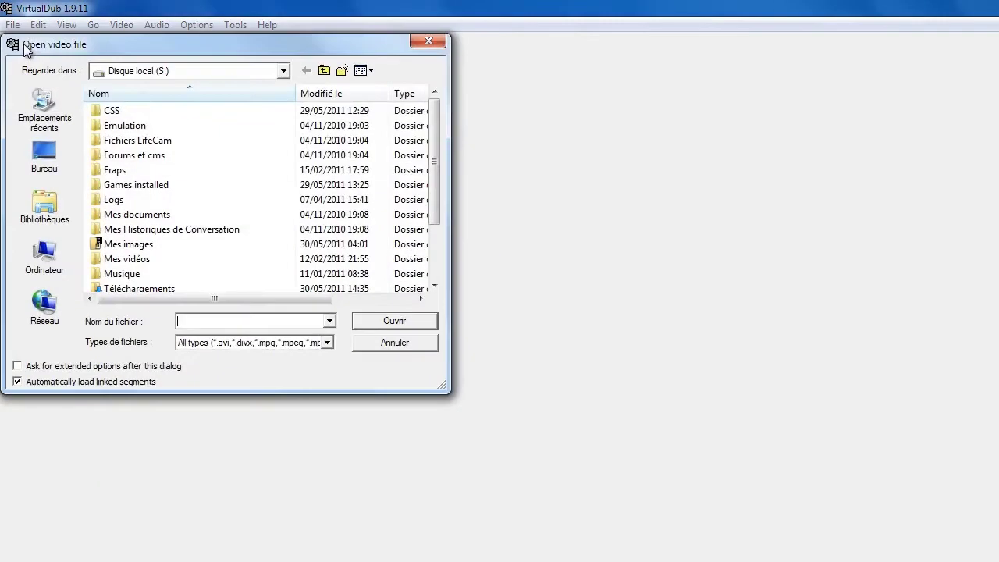
drag(435, 148, 440, 199)
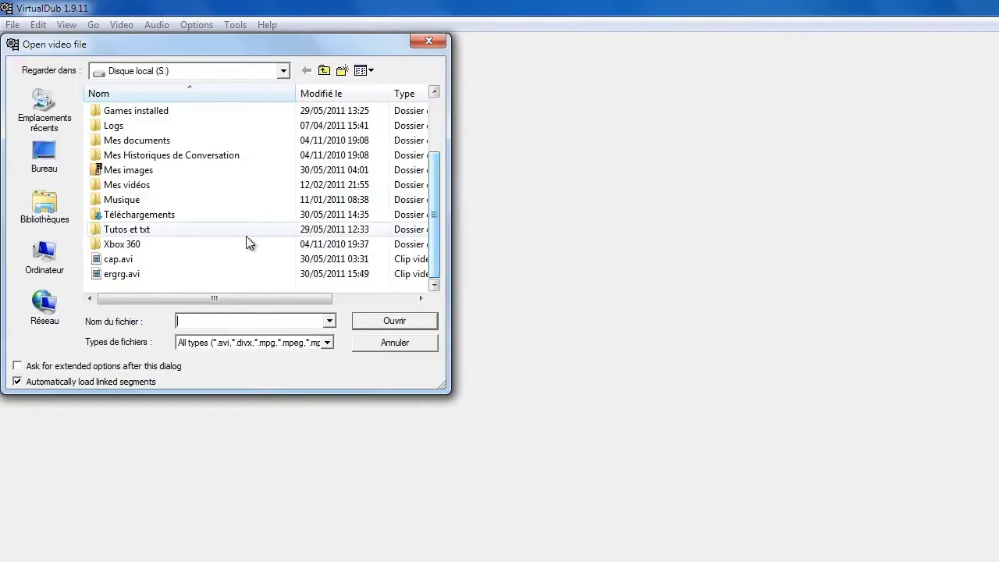
double_click(125, 261)
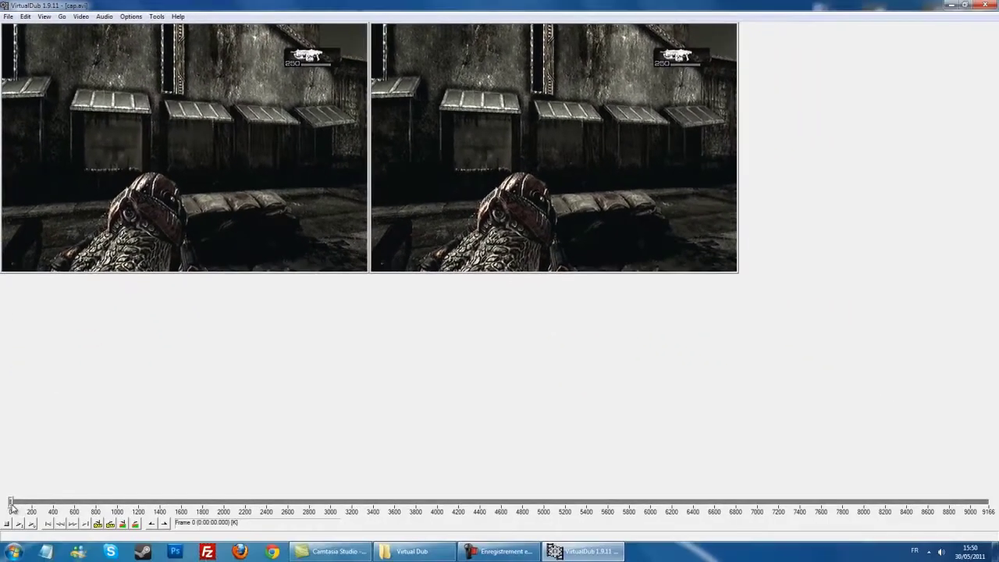
drag(11, 502, 91, 506)
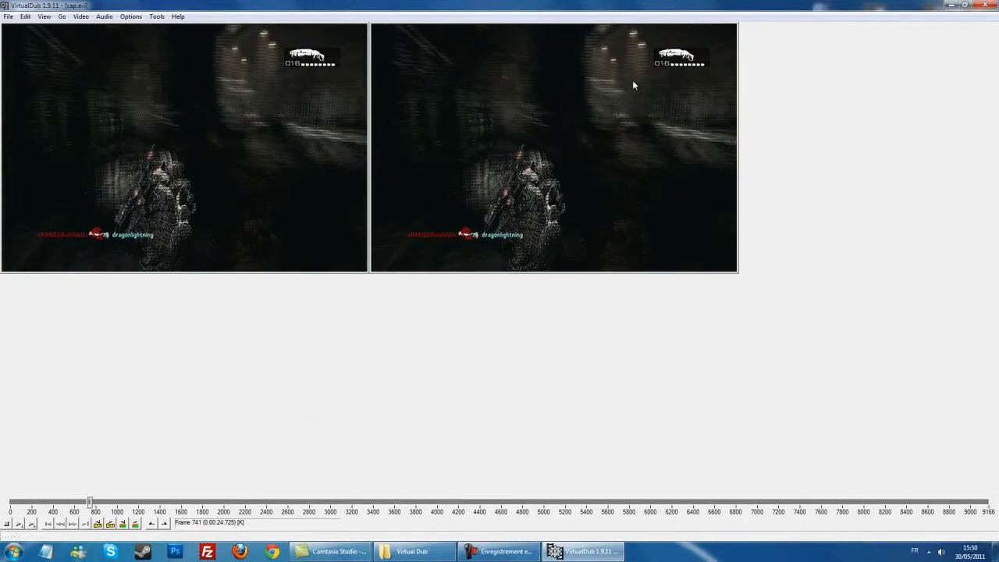
drag(90, 502, 81, 503)
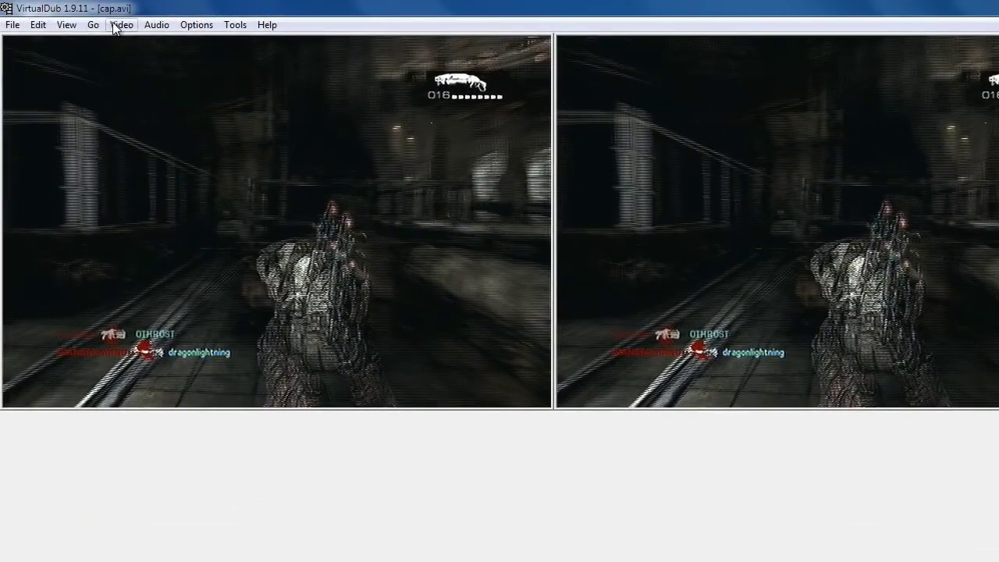
Step: Set the audio preload to 0 ms in the audio/video interleave options and accept them
click(121, 19)
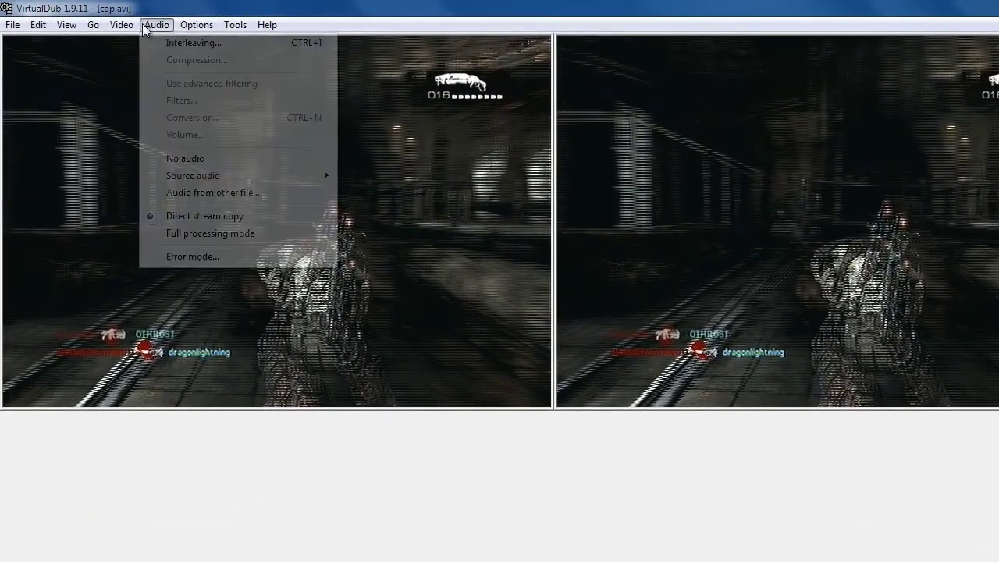
click(202, 44)
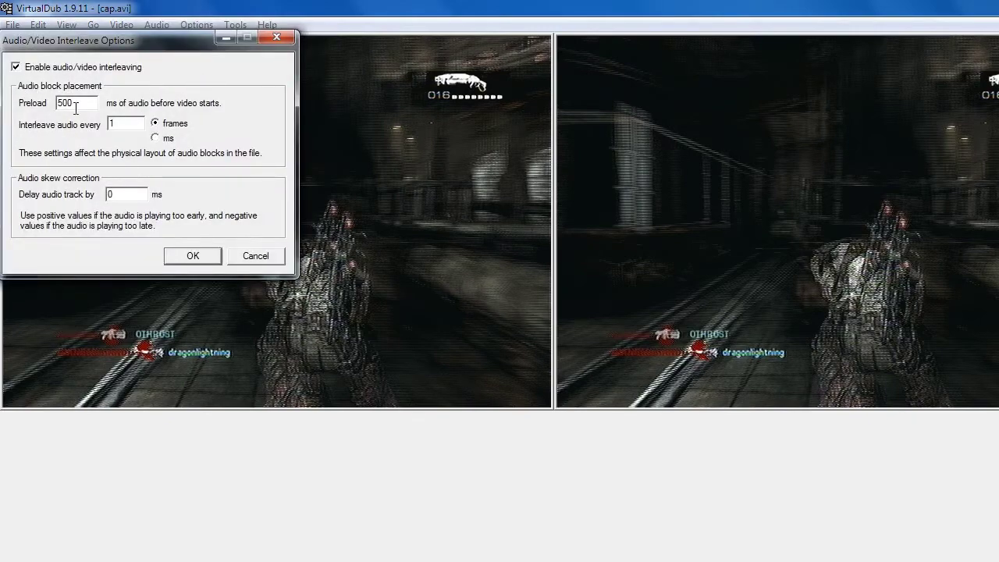
double_click(74, 103)
text(0)
click(193, 256)
Step: Add a deinterlace filter using the Yadif algorithm with double frame rate, top field first, and accept the filter list
click(133, 26)
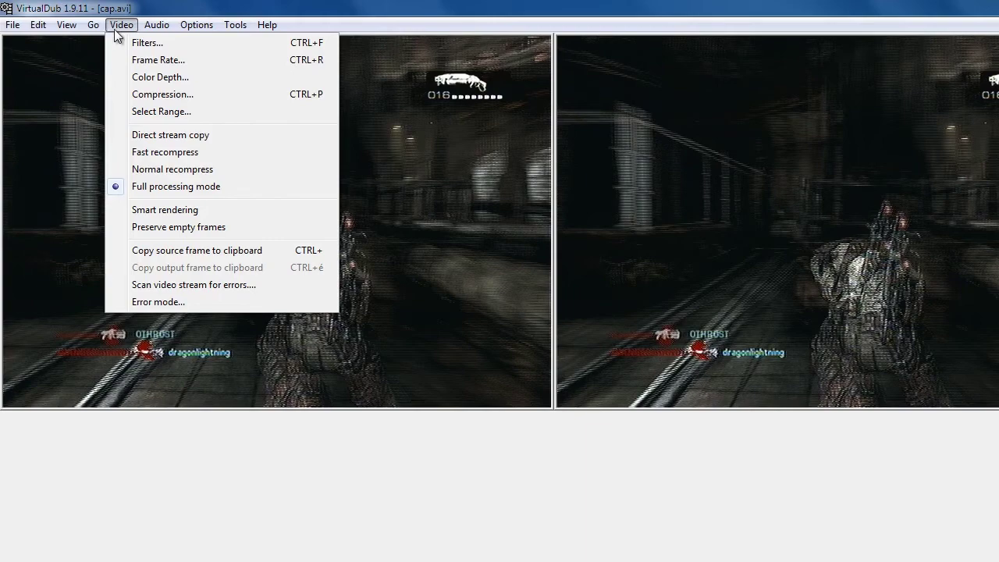
click(156, 46)
click(353, 117)
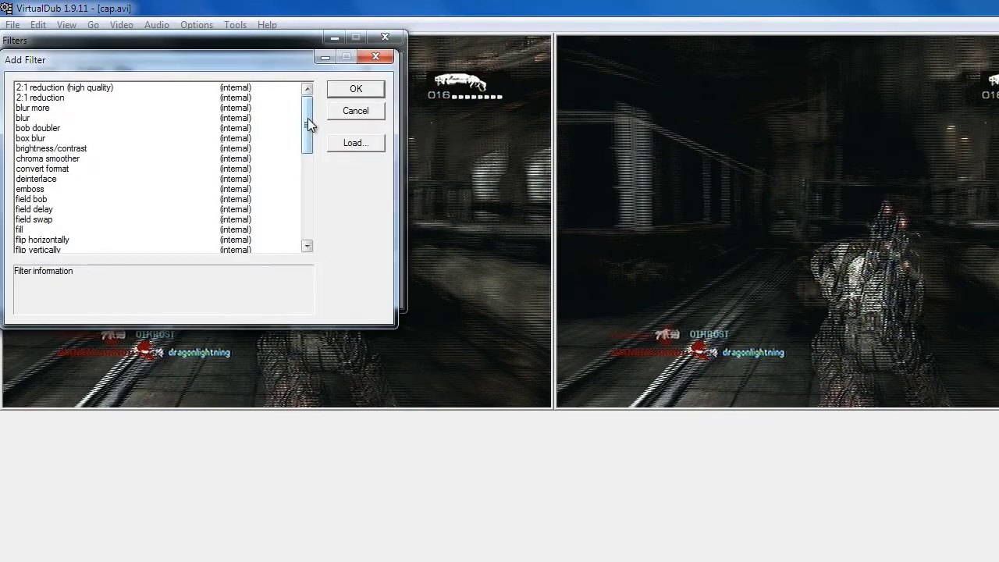
click(47, 179)
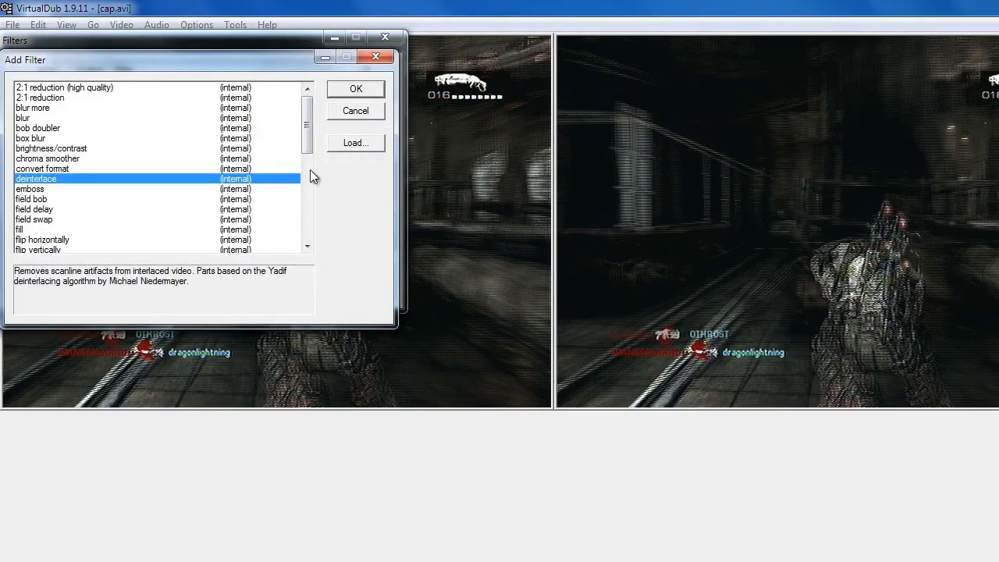
click(355, 92)
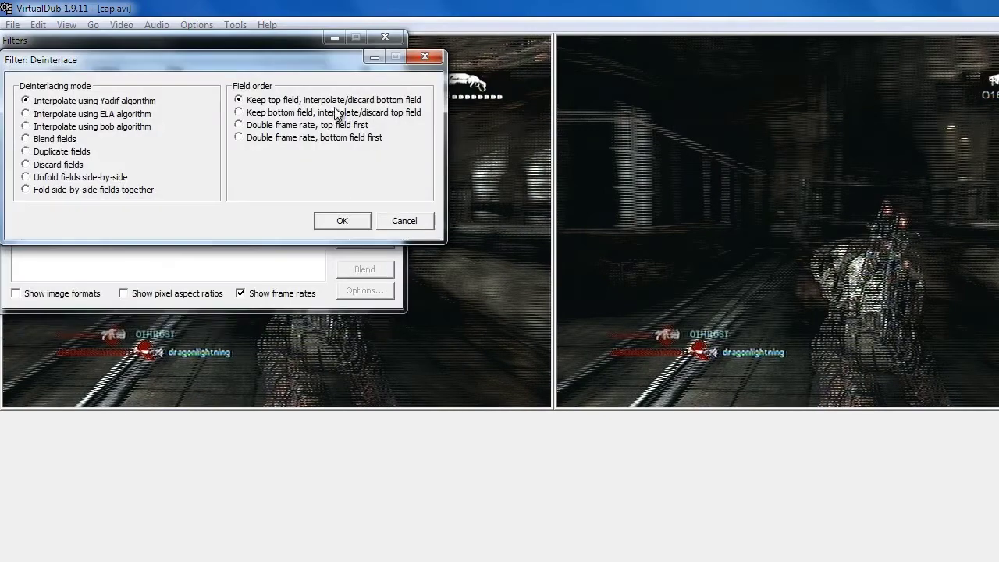
click(259, 126)
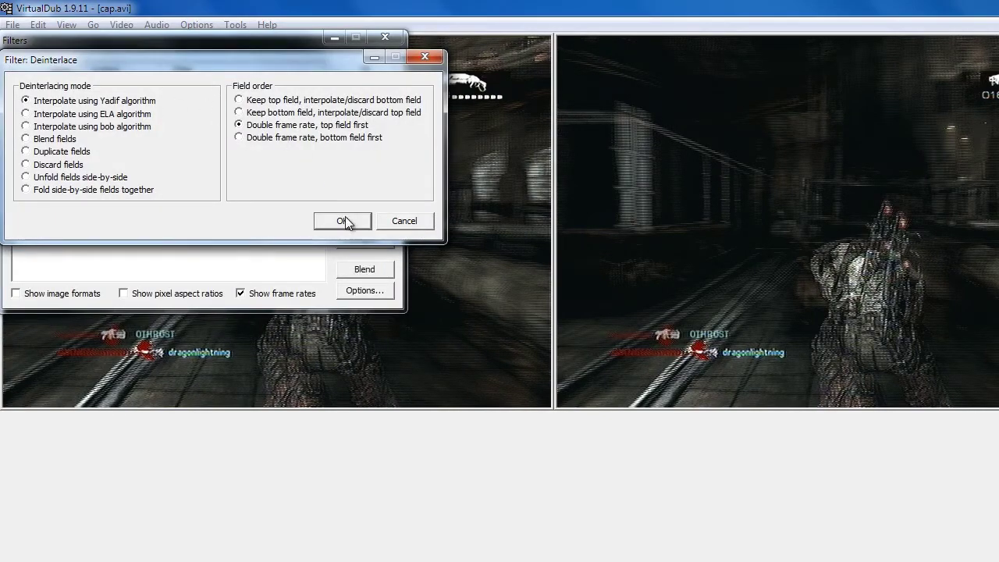
click(345, 221)
click(354, 67)
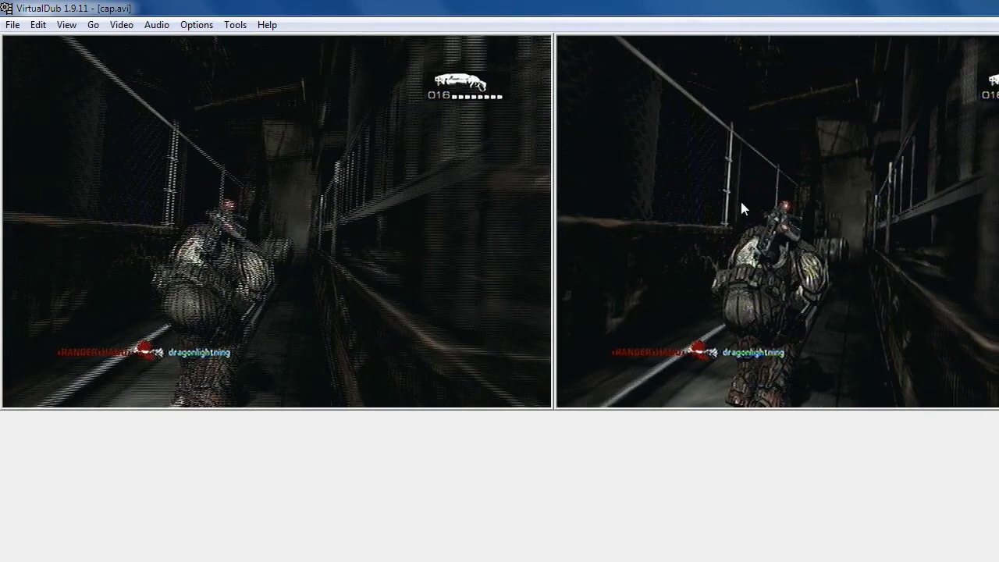
Step: Add the resize filter to the video's filter list
click(121, 24)
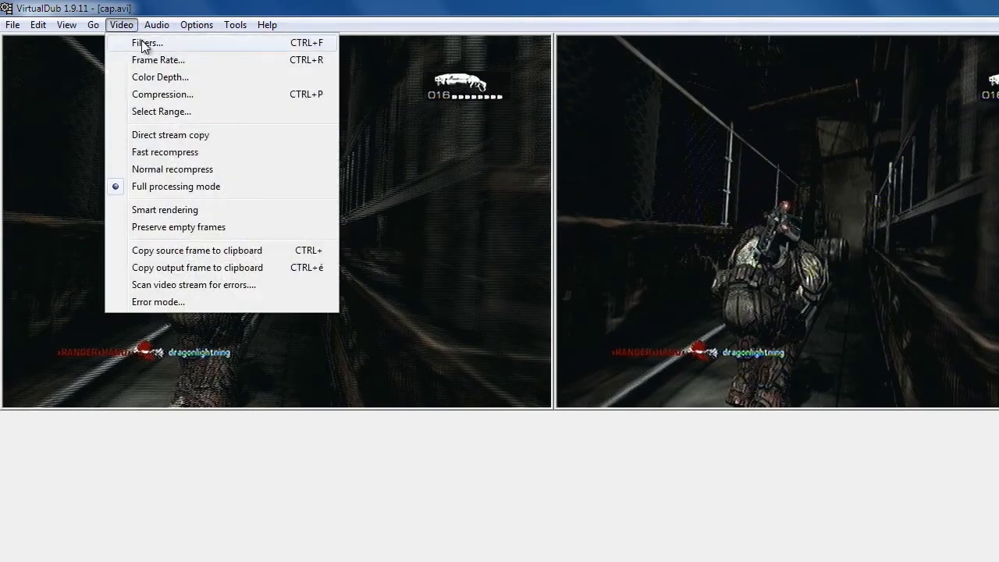
click(139, 38)
click(365, 118)
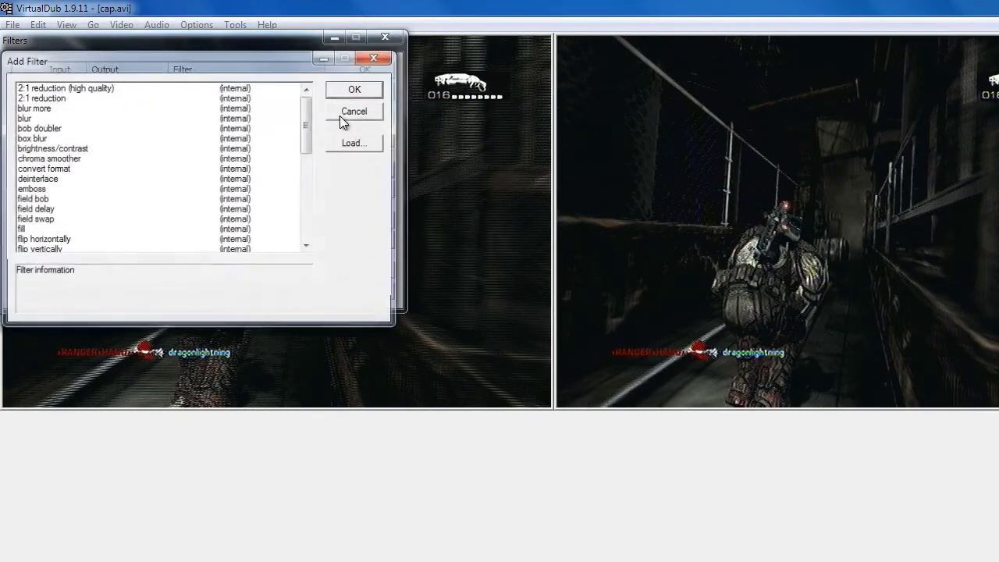
scroll(320, 180, down, 10)
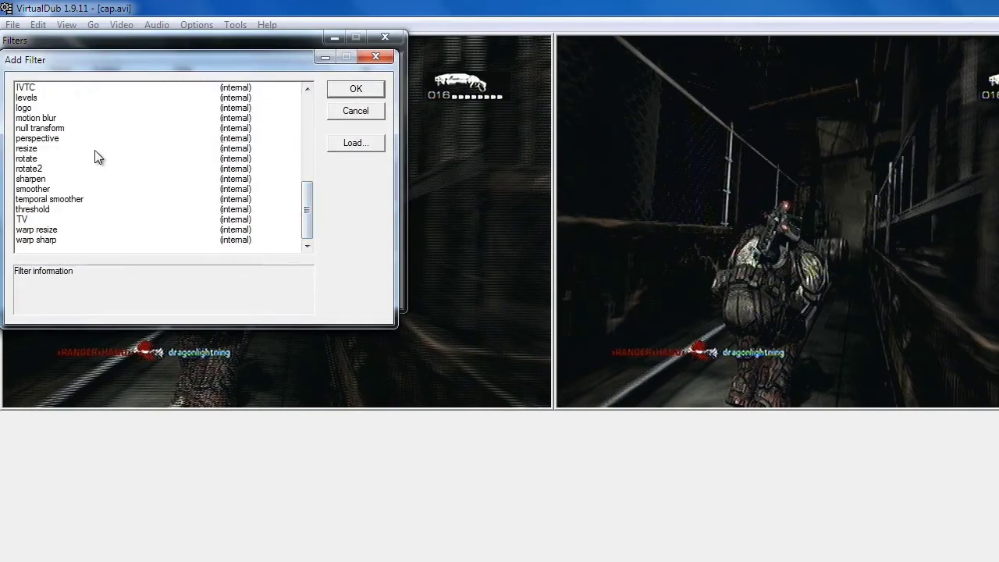
click(100, 148)
click(383, 89)
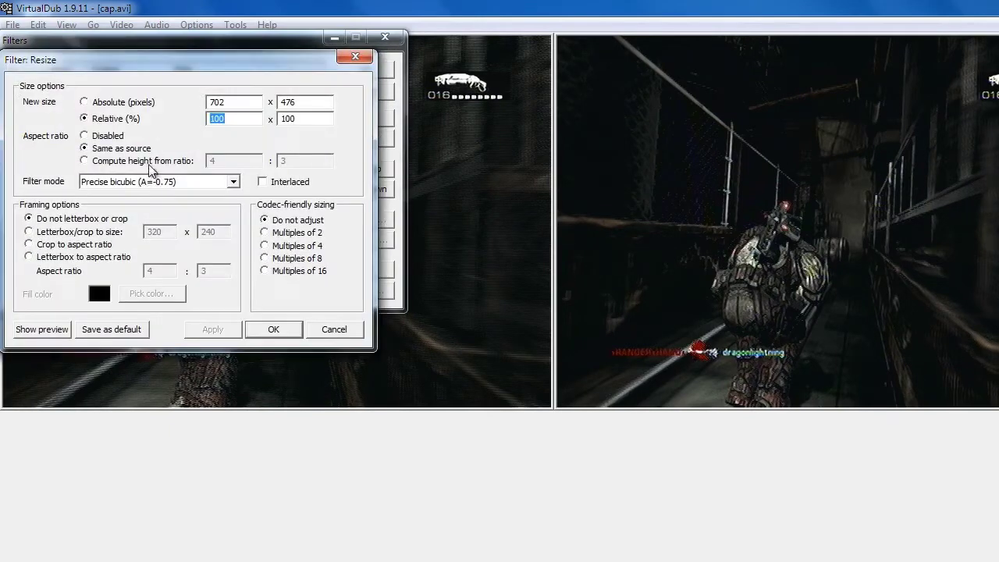
Step: Set the resize filter to an absolute size of 1280 x 720 pixels with aspect ratio disabled, and accept the filters
click(98, 138)
click(119, 104)
drag(226, 102, 196, 101)
text(1280)
key(Tab)
text(7)
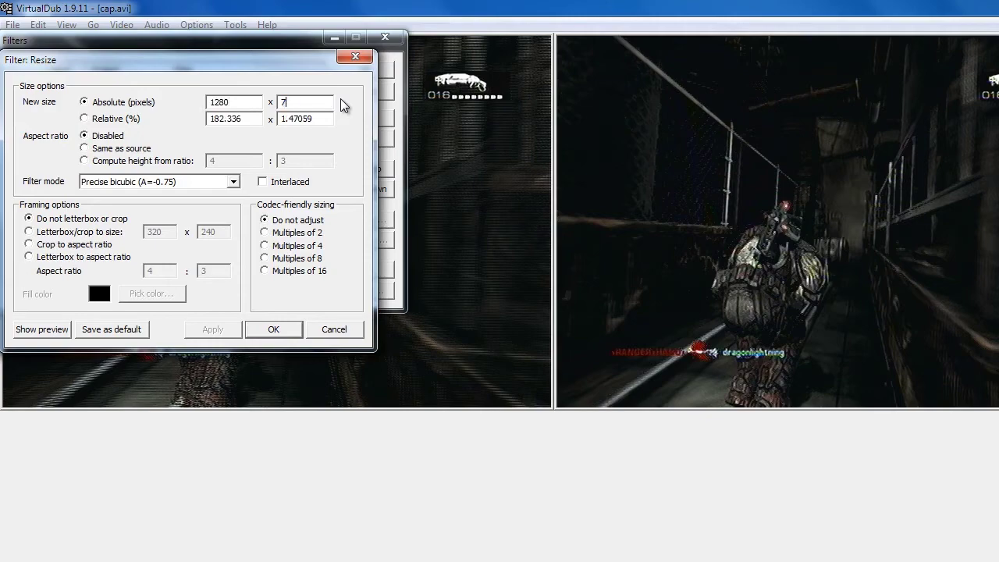
text(20)
click(285, 330)
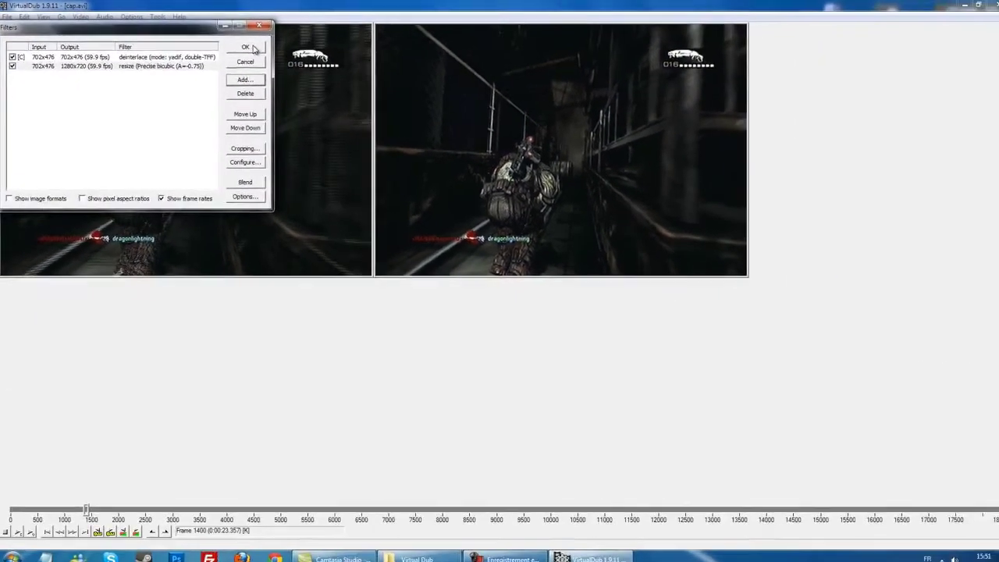
click(252, 49)
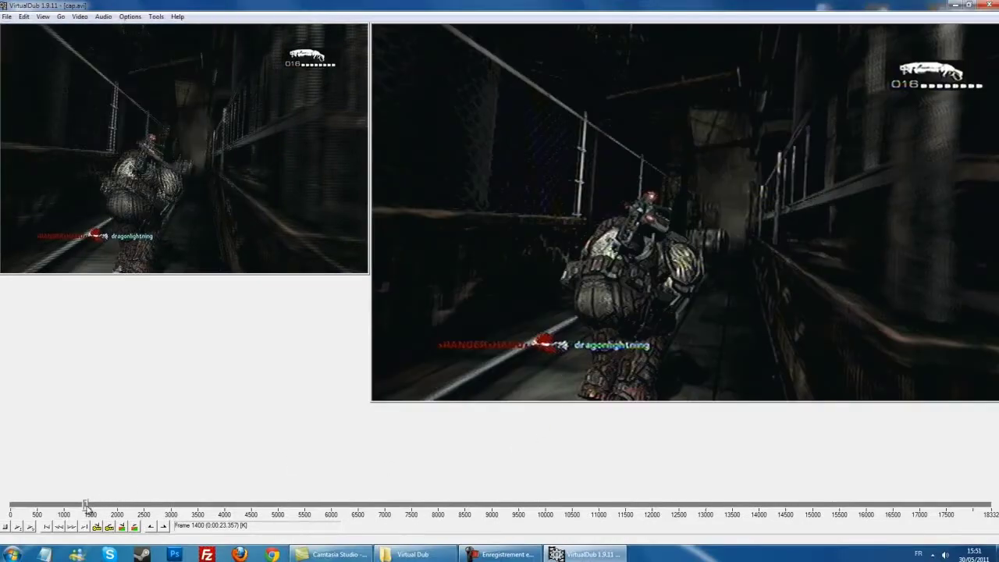
Step: Reconfigure the resize filter to a width of 1060 pixels with letterbox/crop to 1280 x 720, and accept the filters
drag(88, 507, 115, 505)
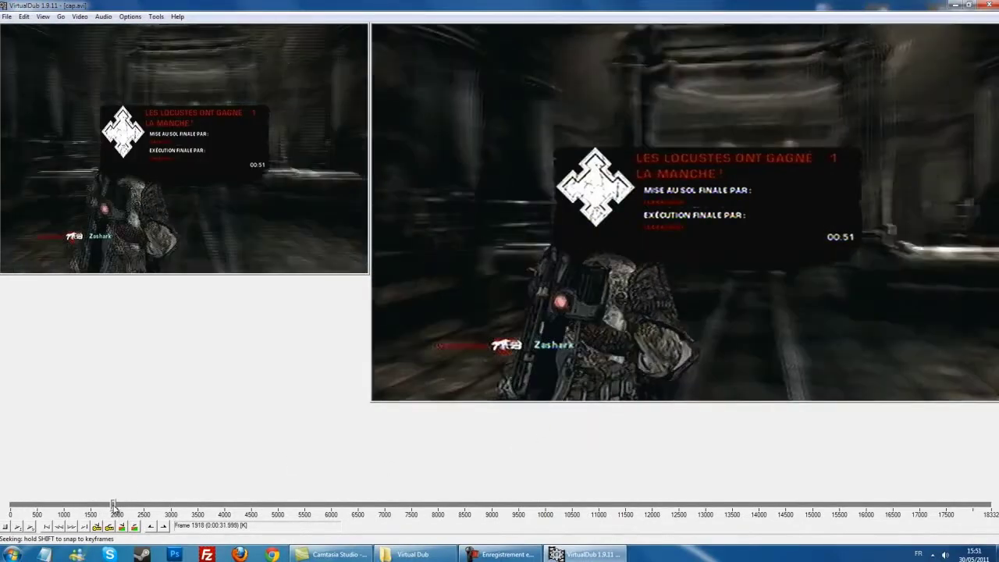
click(79, 16)
click(82, 30)
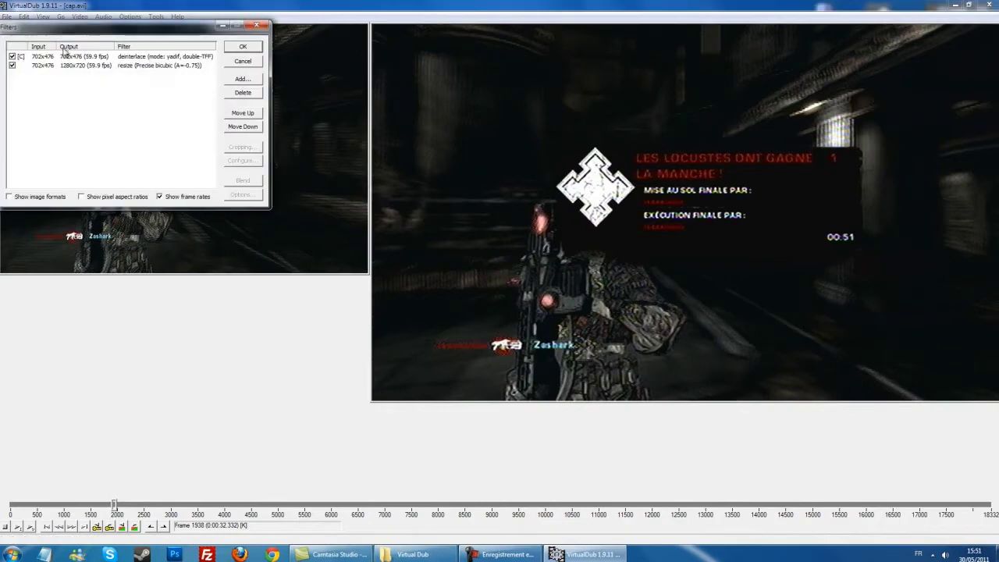
click(71, 66)
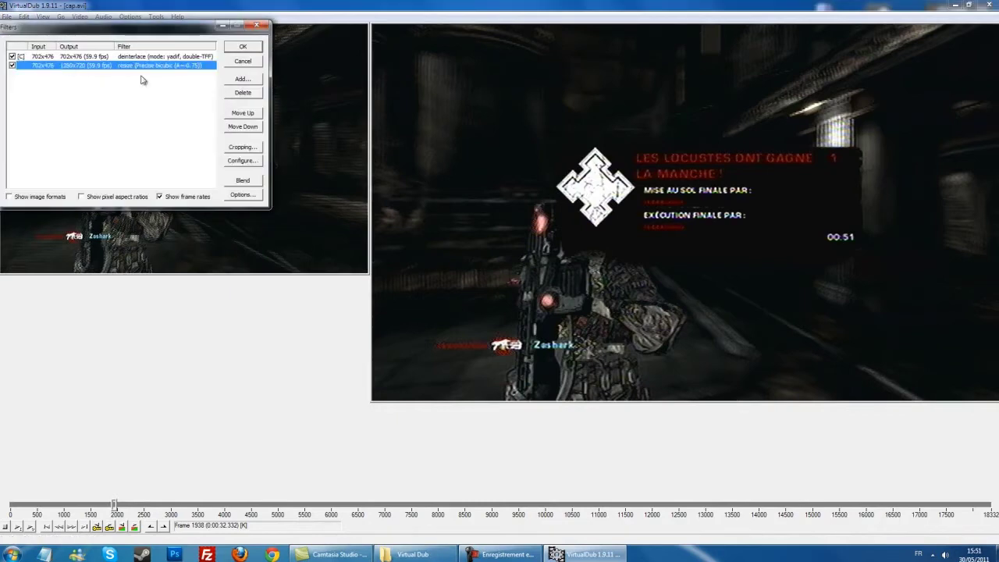
click(249, 160)
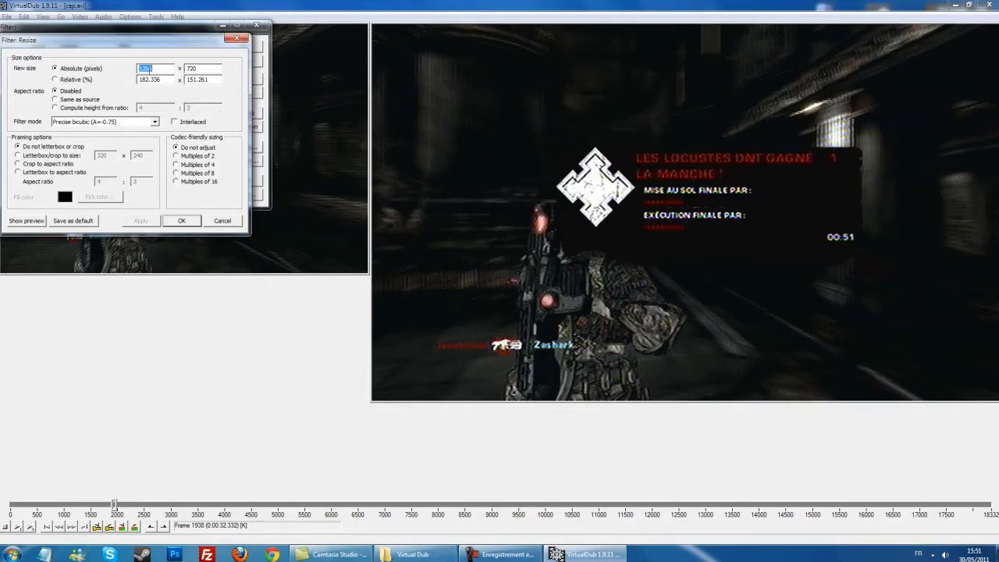
text(1060)
click(18, 155)
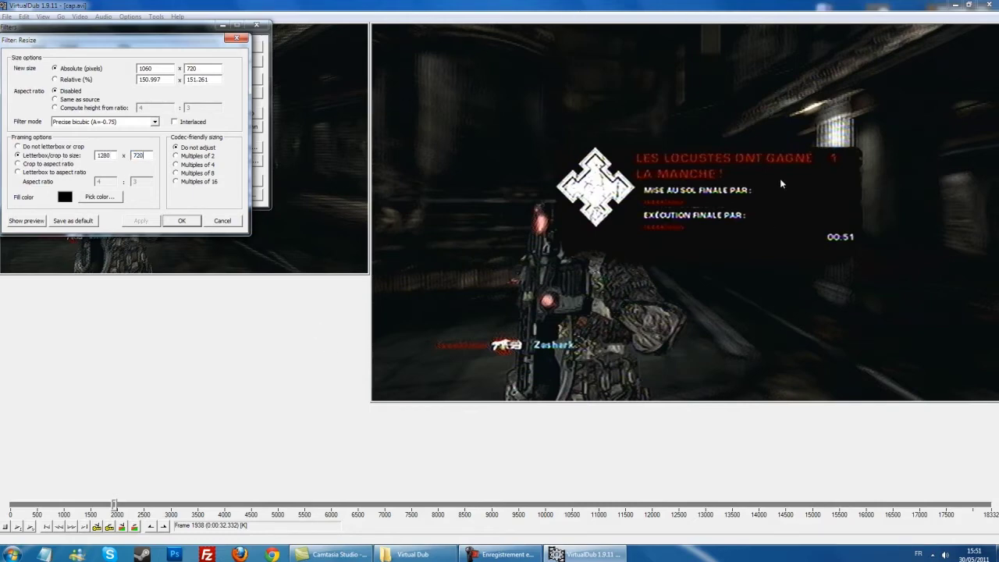
click(181, 221)
click(247, 48)
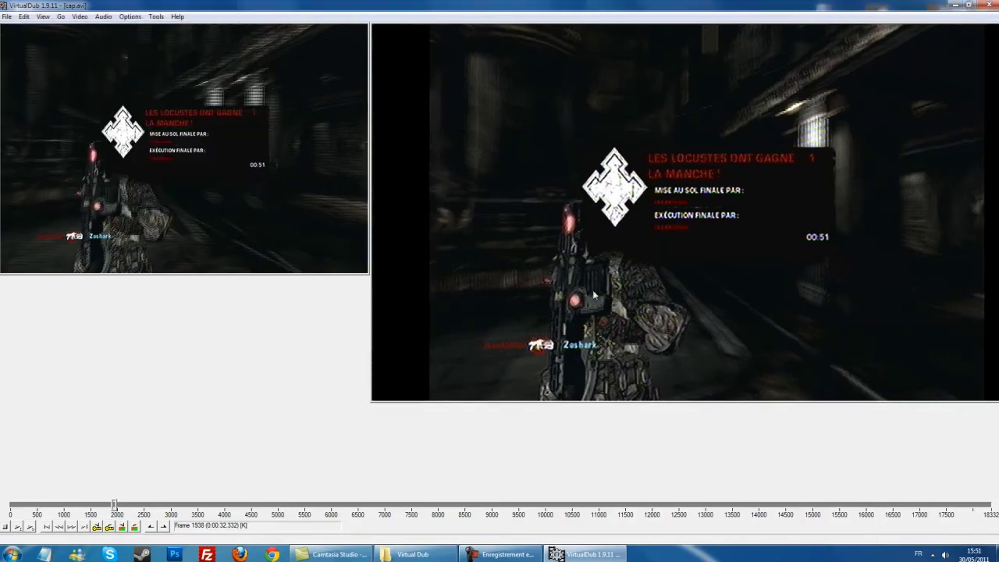
Step: Add the sharpen filter to the video's filter list
drag(116, 504, 177, 511)
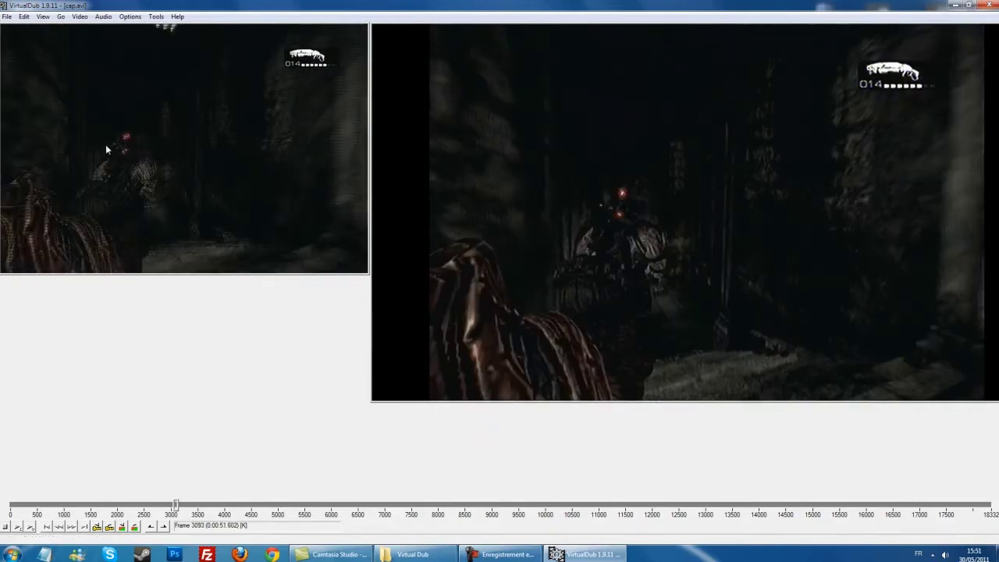
click(80, 17)
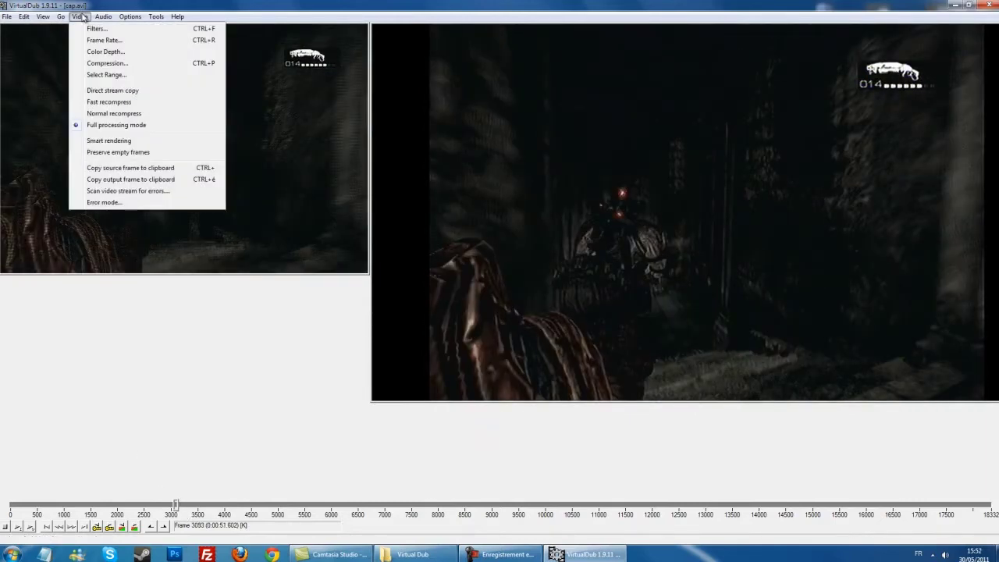
click(97, 28)
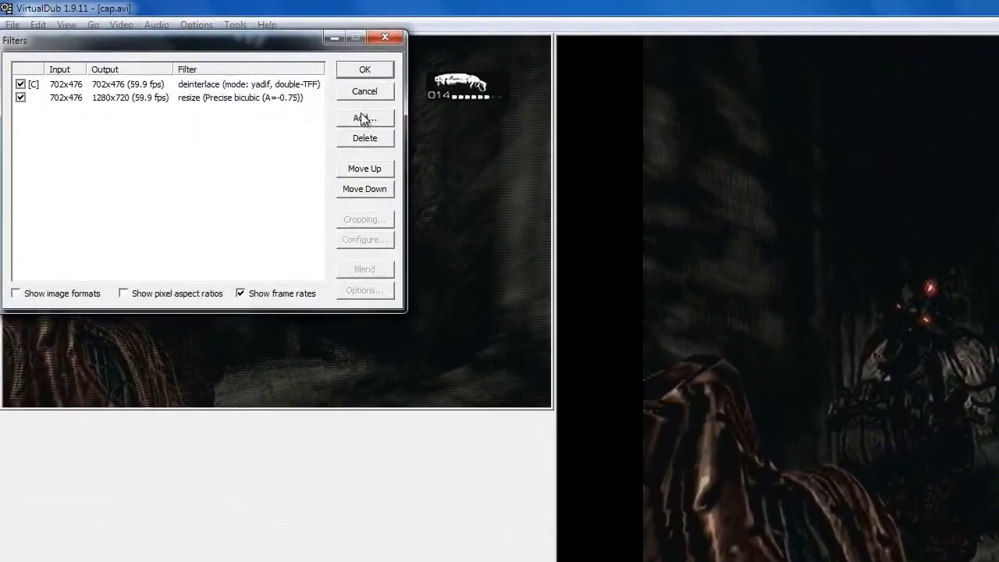
click(362, 119)
drag(307, 119, 306, 209)
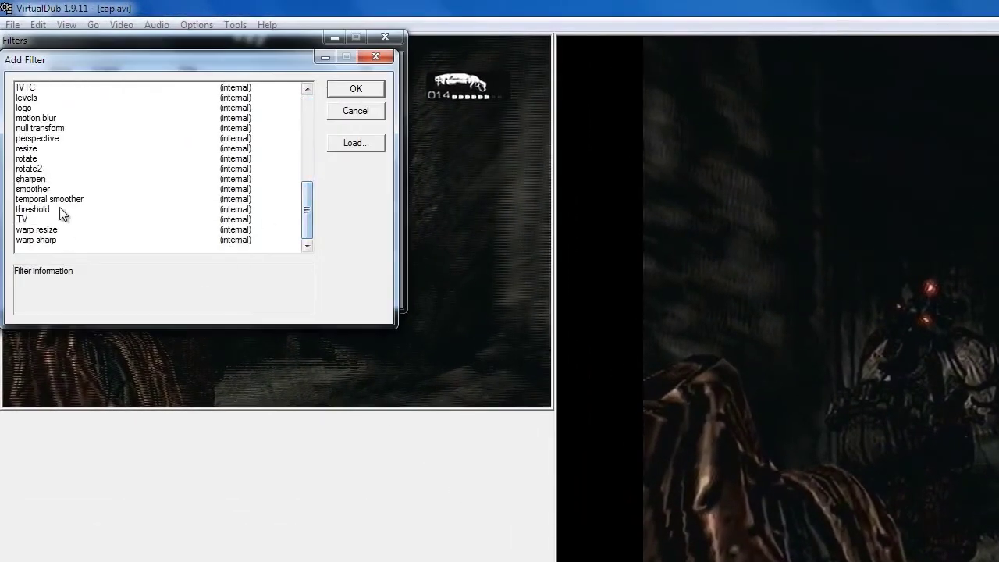
click(32, 179)
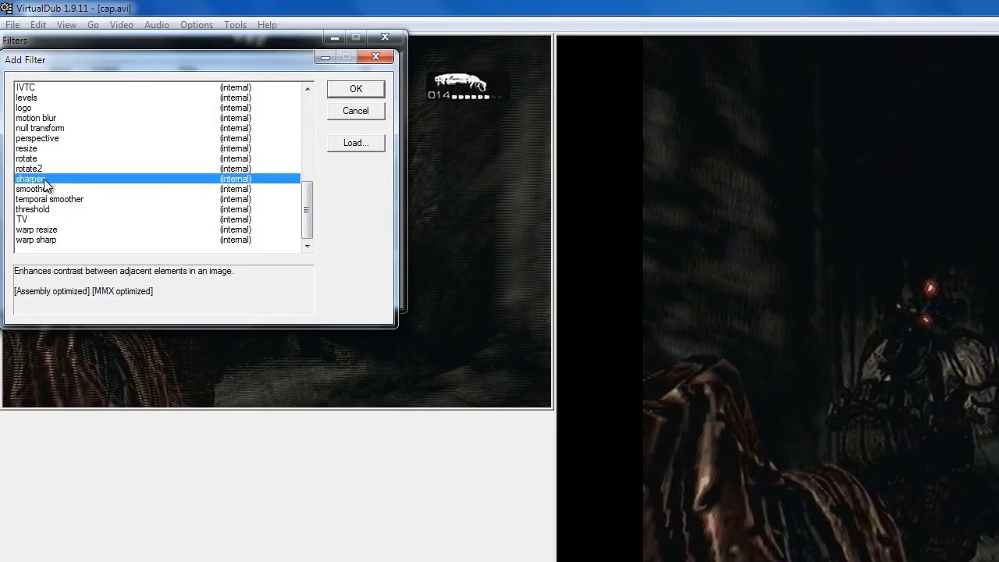
click(357, 91)
Step: Preview the sharpen filter, set its strength to 15 and confirm it
click(40, 132)
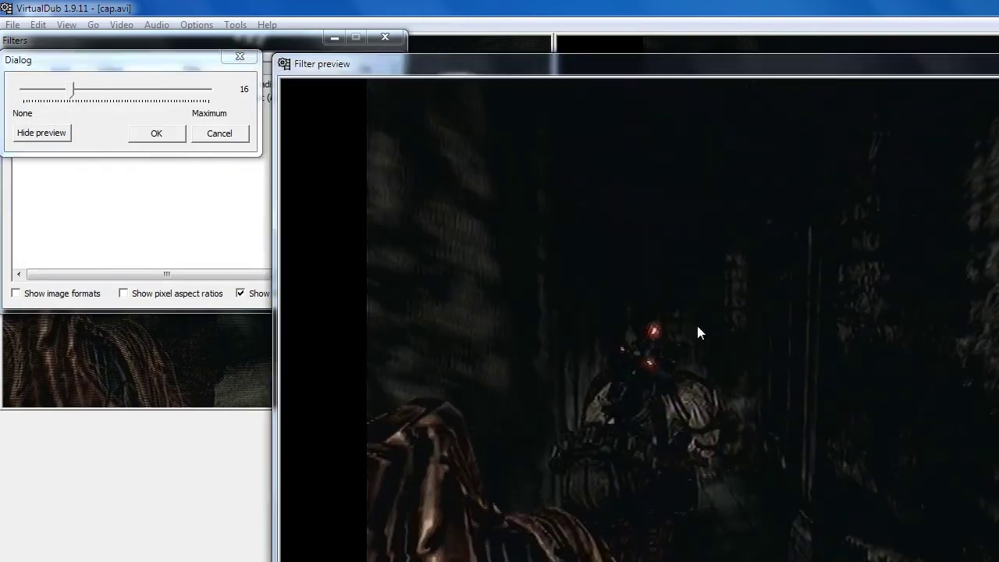
drag(72, 89, 92, 97)
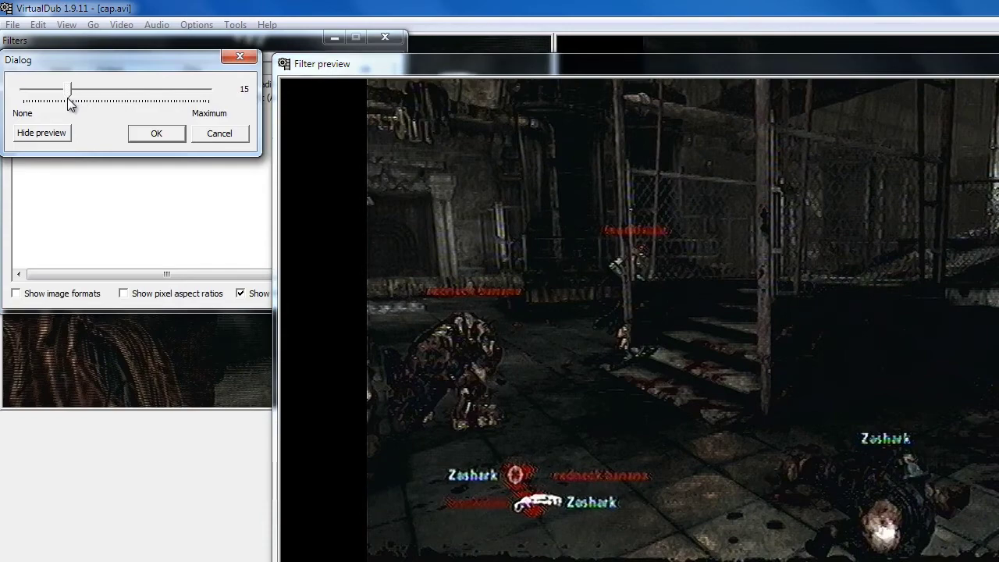
mouse_move(67, 97)
mouse_down()
mouse_move(19, 102)
mouse_move(88, 98)
mouse_move(68, 100)
mouse_up()
click(154, 134)
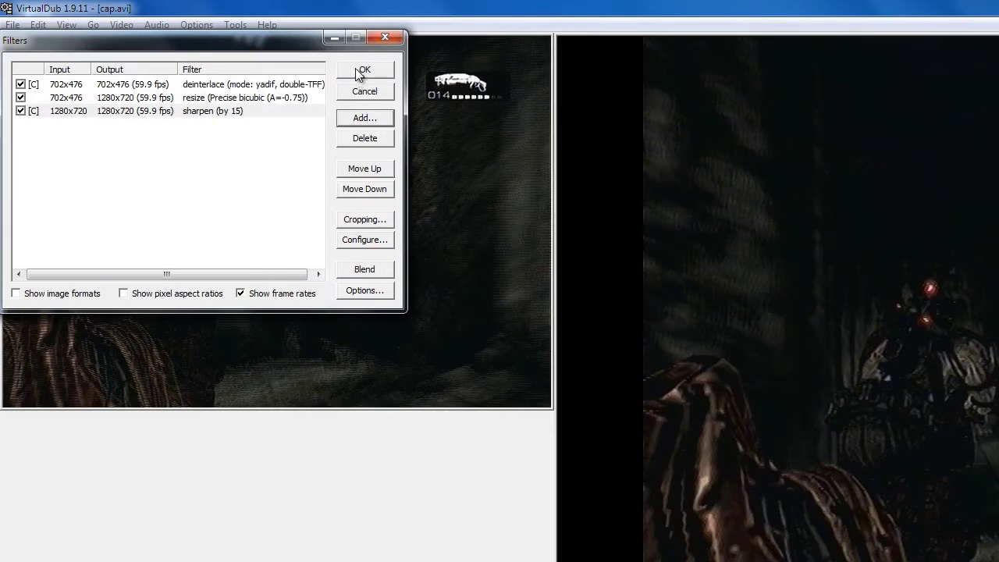
Step: Accept the video filters and choose the x264vfw - H.264/MPEG-4 AVC codec for the video compression
click(355, 69)
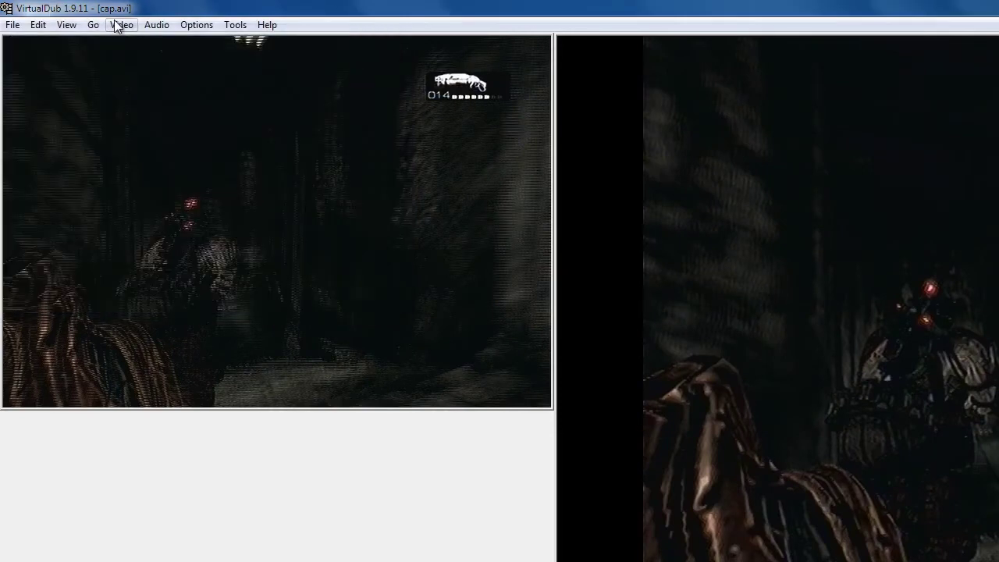
click(115, 26)
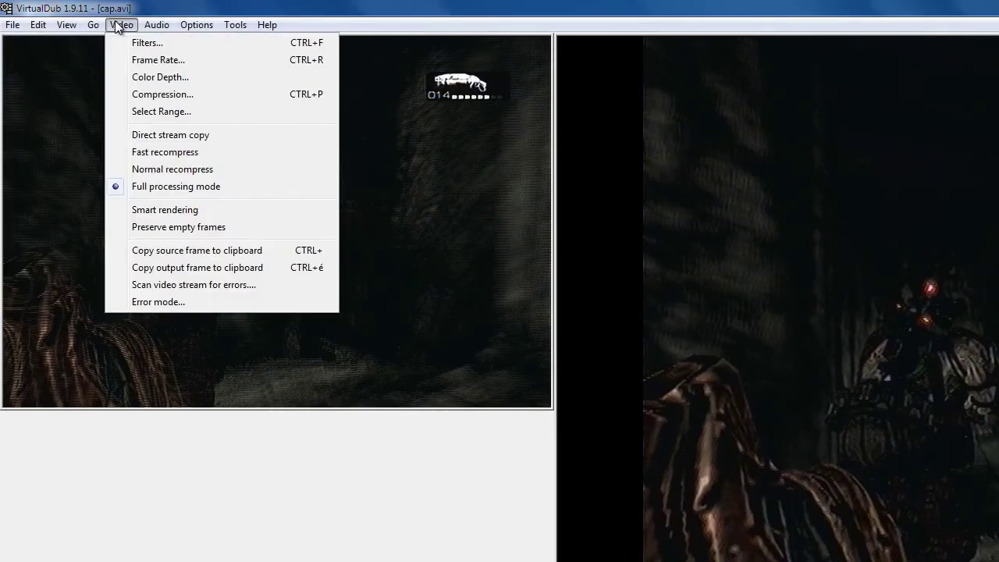
click(154, 95)
drag(213, 102, 213, 147)
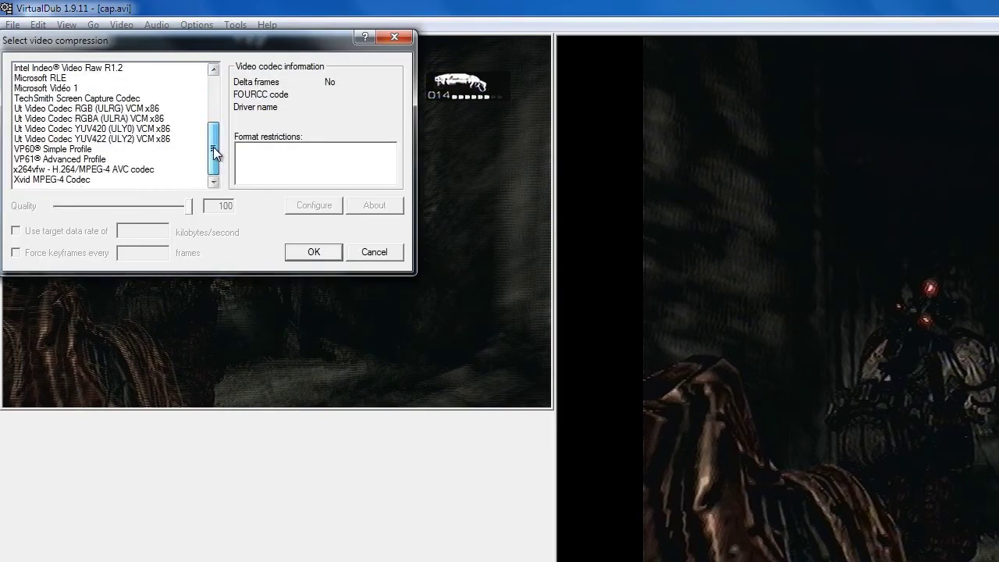
click(150, 175)
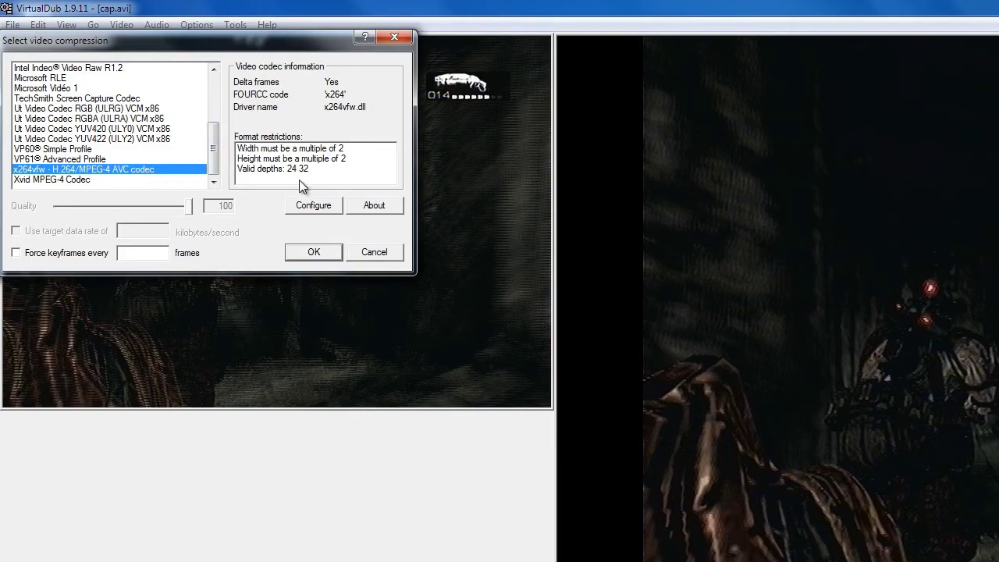
Step: Adjust the x264vfw ratefactor for single-pass CRF rate control and accept the compression settings
click(324, 207)
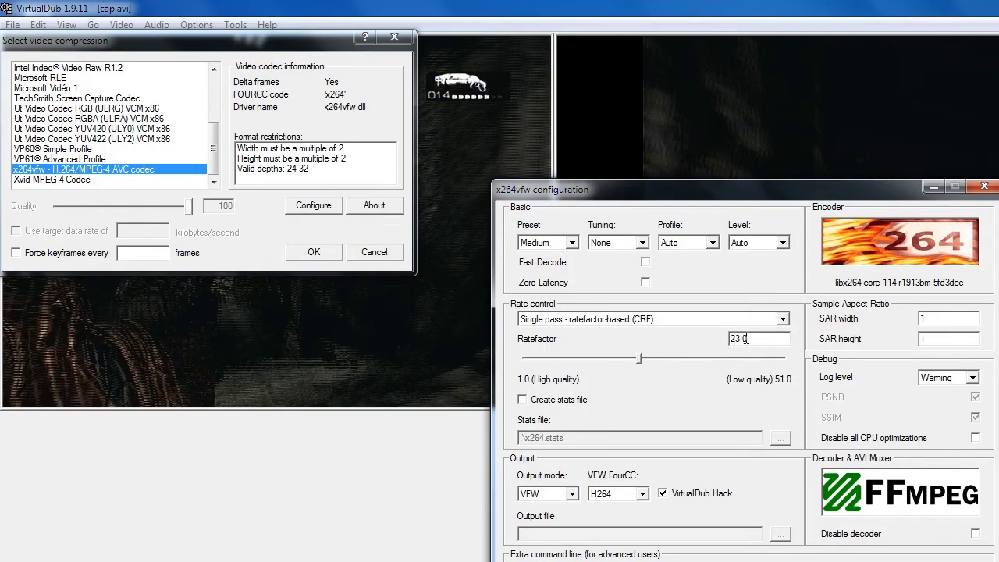
drag(638, 357, 618, 370)
drag(629, 364, 648, 361)
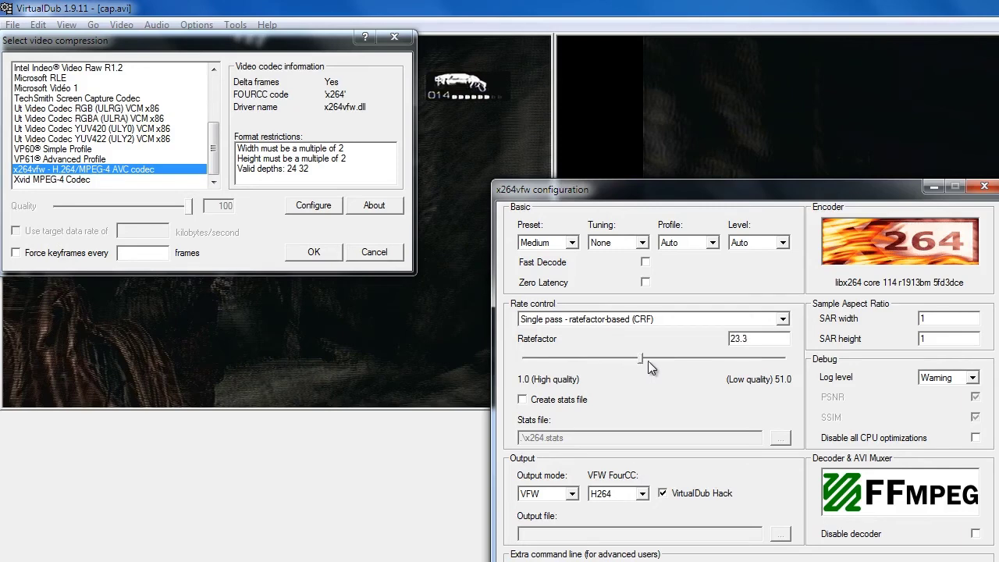
click(768, 334)
key(BackSpace)
key(Return)
click(316, 252)
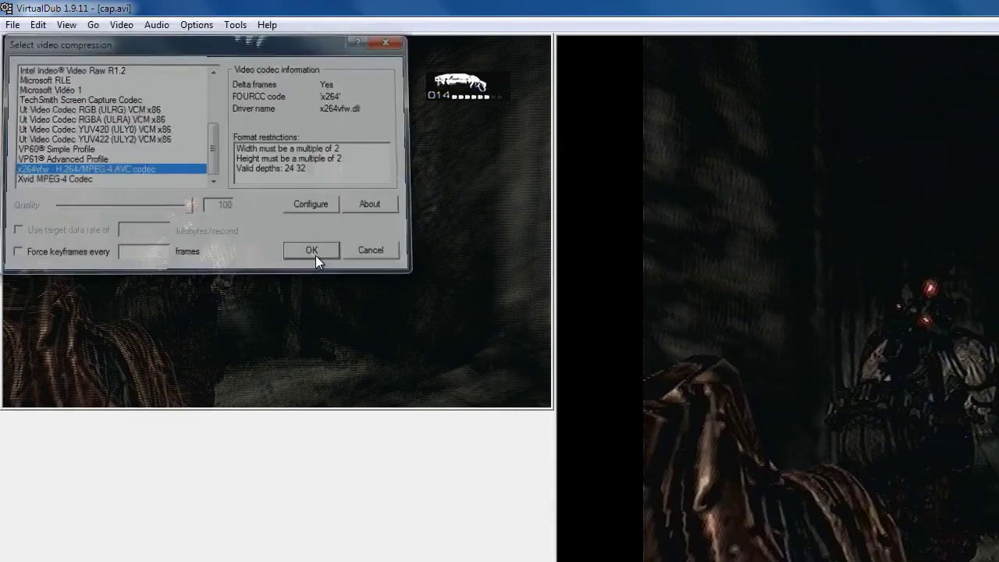
Step: Open the dialog for saving the processed video as AVI, cancel it and close VirtualDub
click(13, 25)
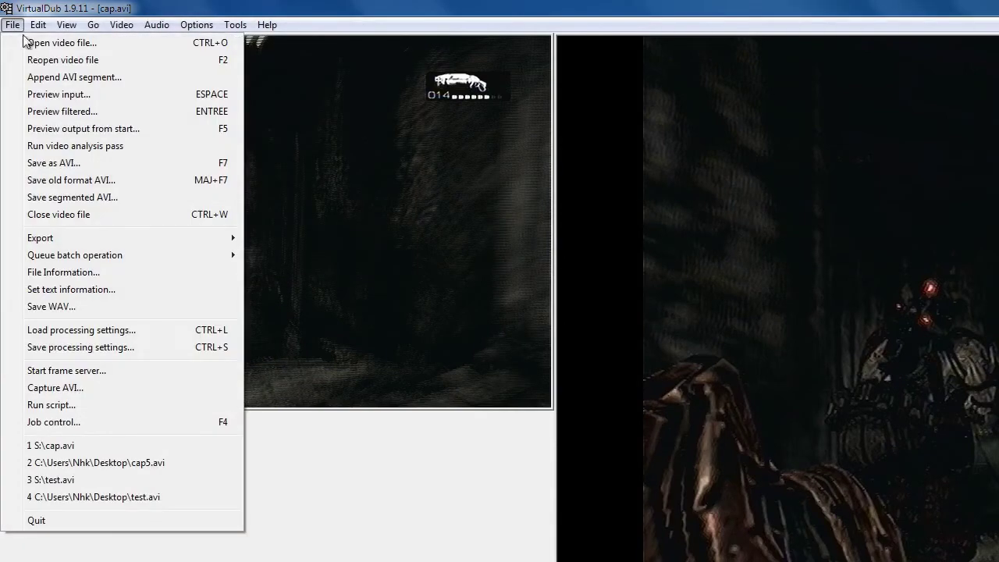
click(69, 162)
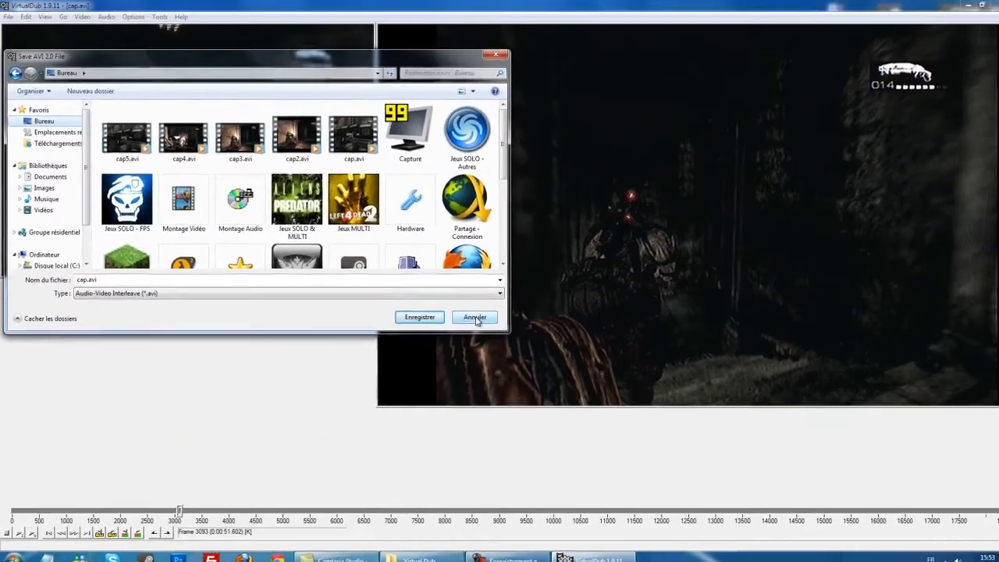
click(703, 471)
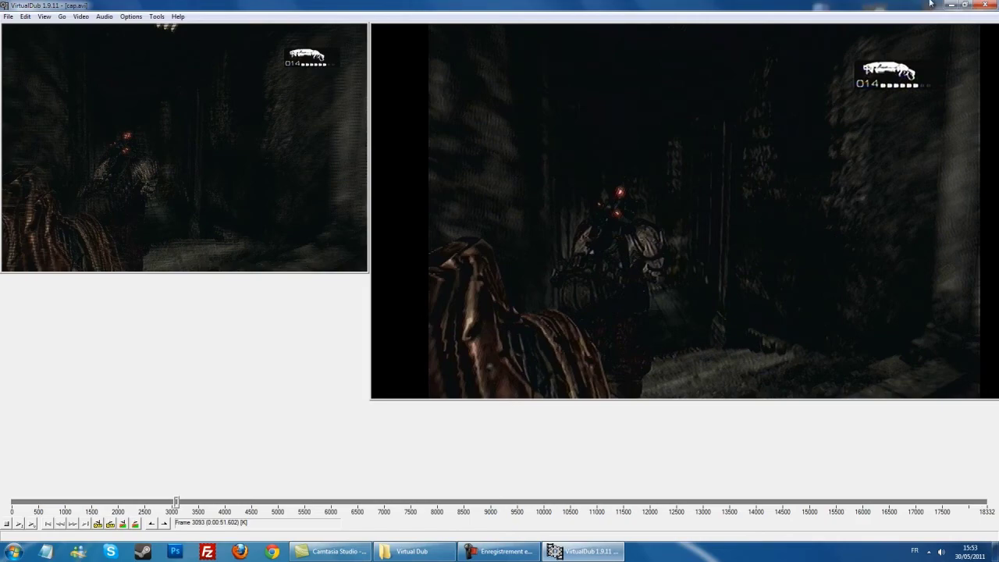
click(993, 6)
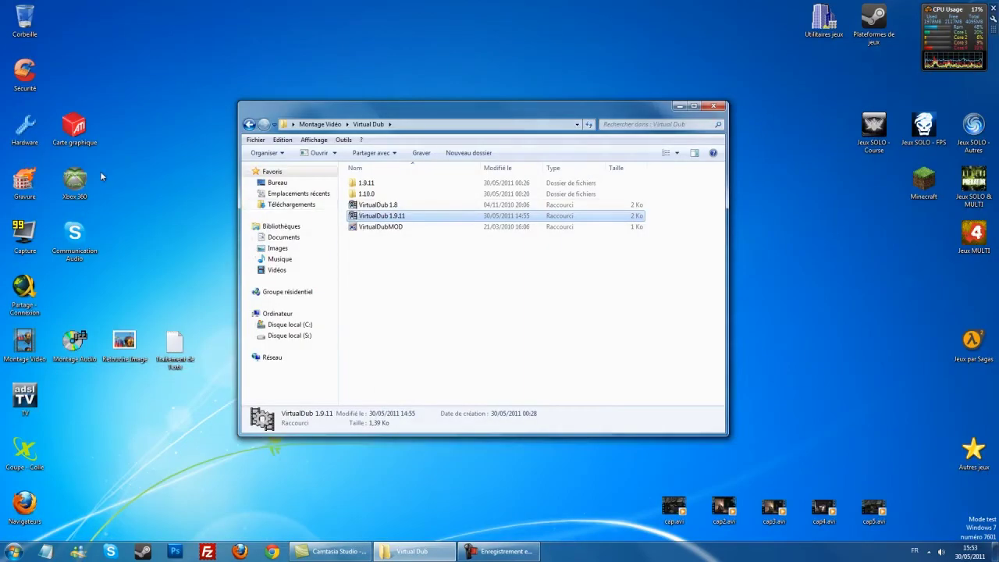
Step: Play cap5.avi from the desktop in full screen, skip ahead twice to check the footage, and close the player
double_click(874, 507)
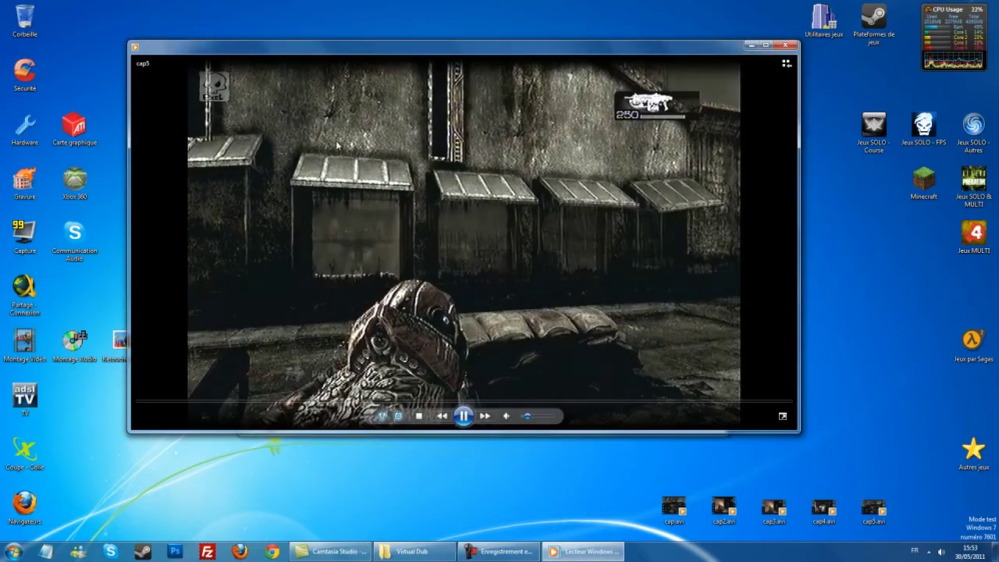
double_click(337, 146)
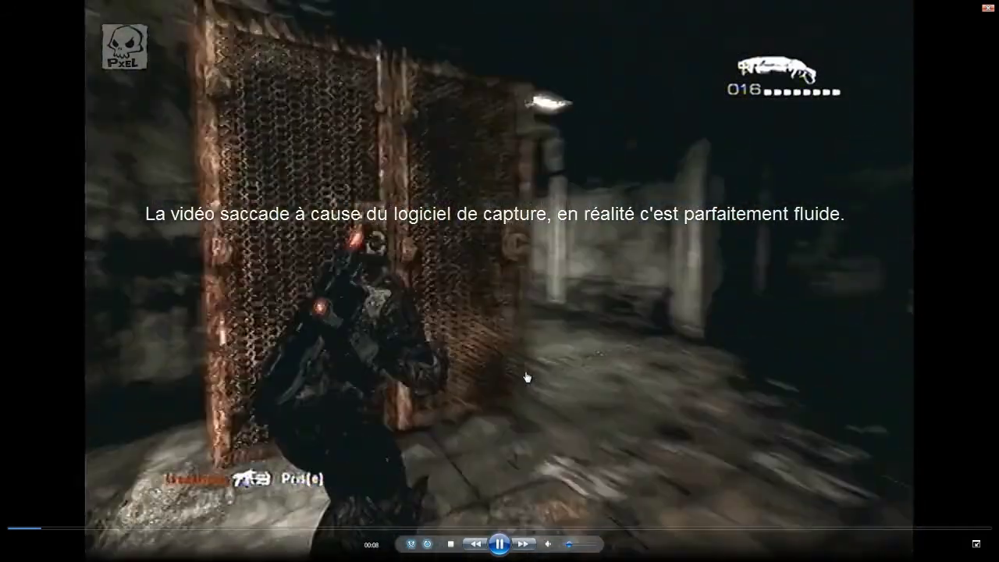
click(372, 529)
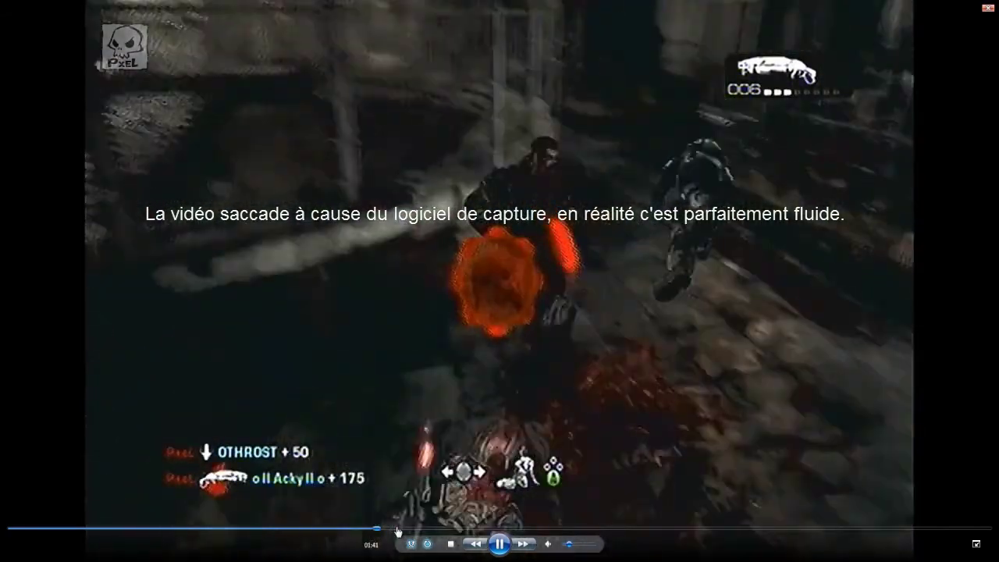
click(539, 529)
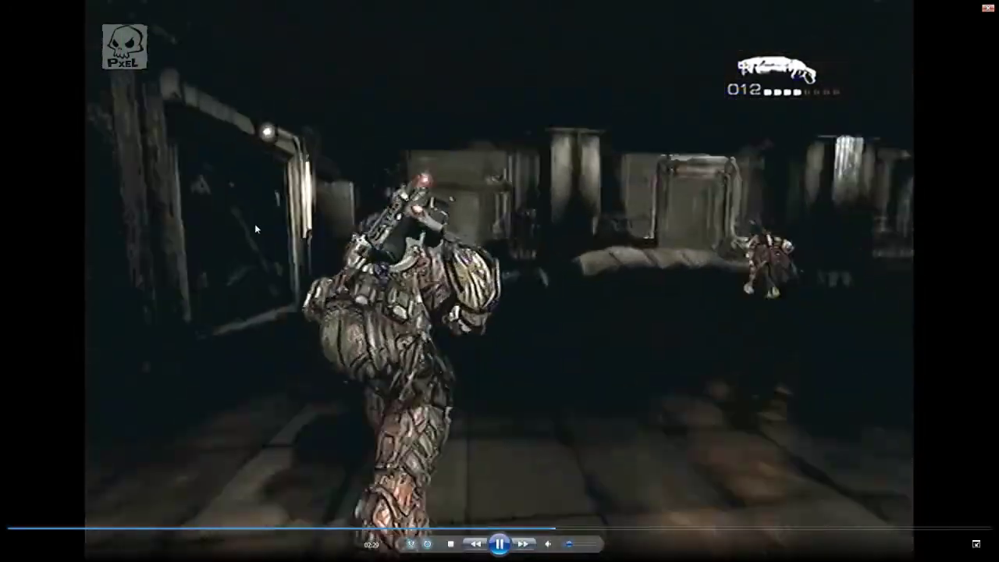
double_click(254, 224)
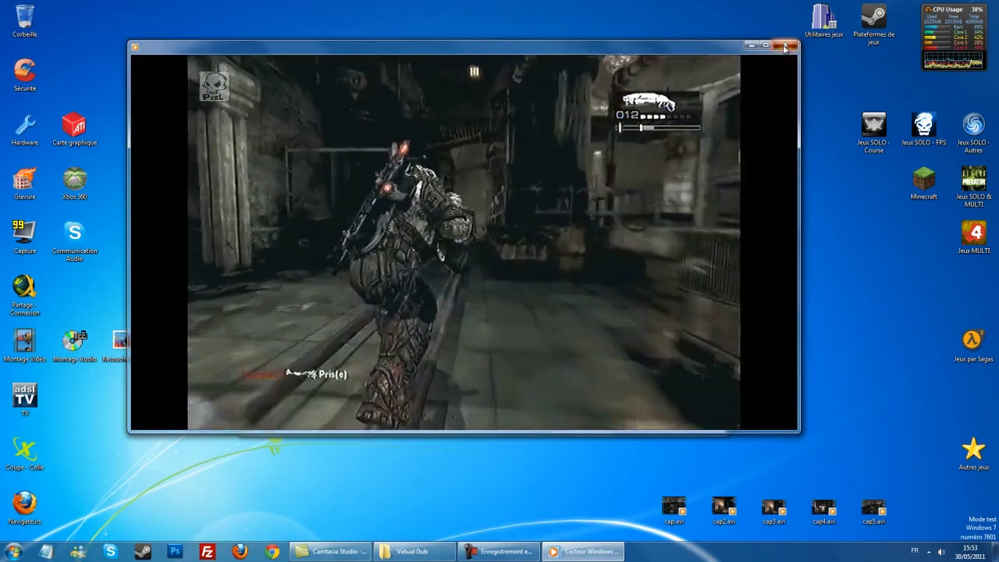
click(785, 46)
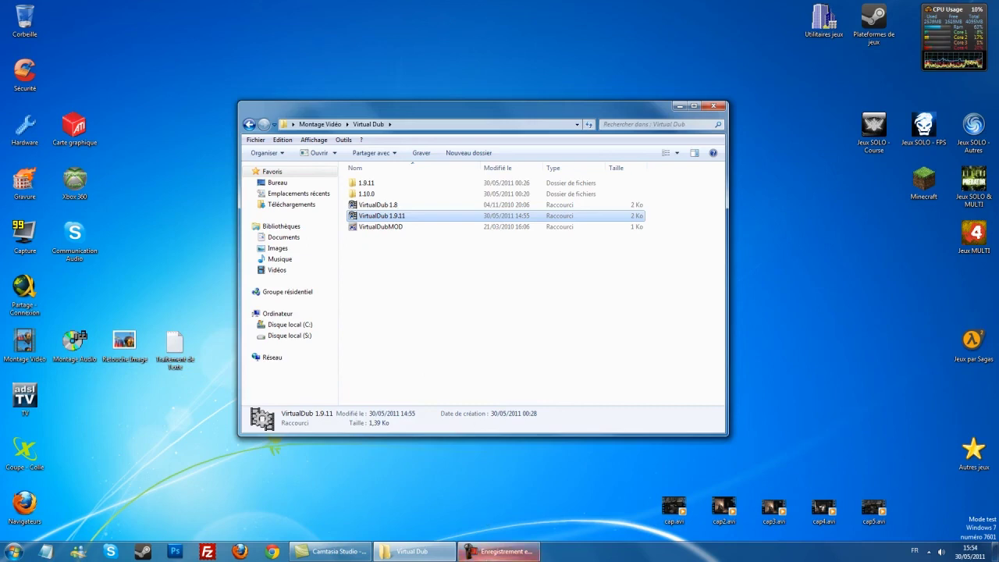
click(483, 550)
click(488, 551)
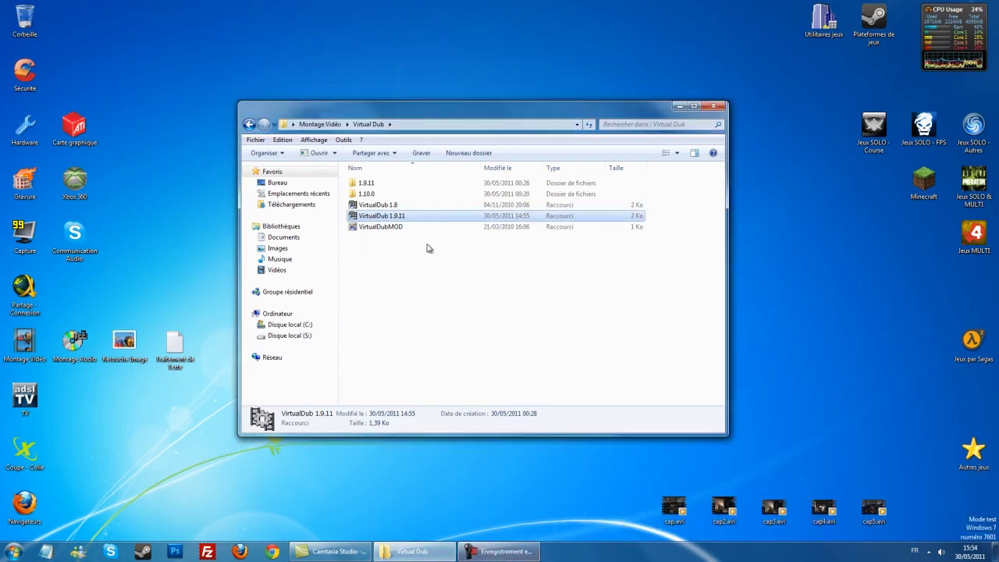